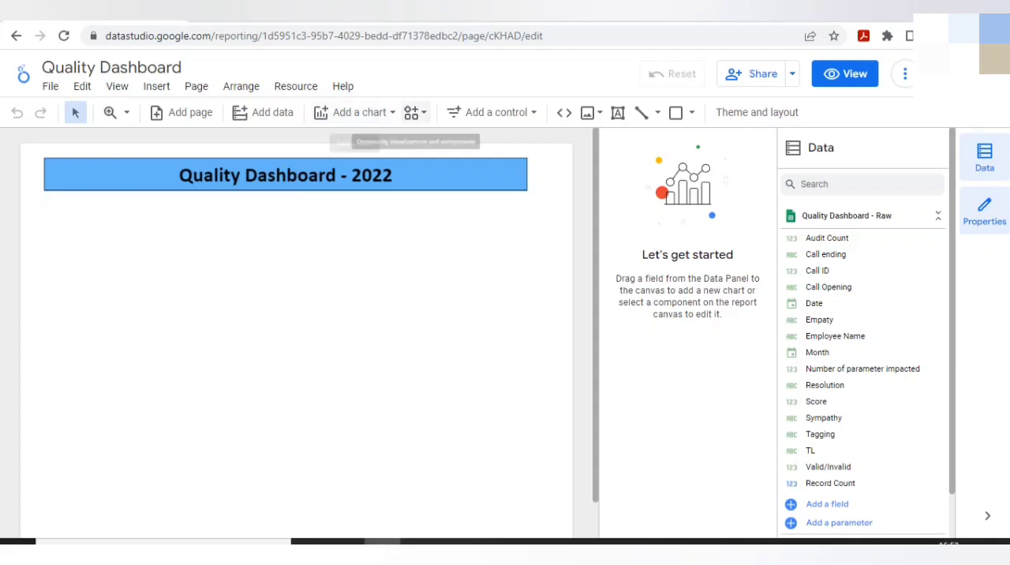
# Insert a plain table chart below the dashboard title and enlarge it to roughly two thirds of the title banner's width.
pyautogui.click(355, 112)
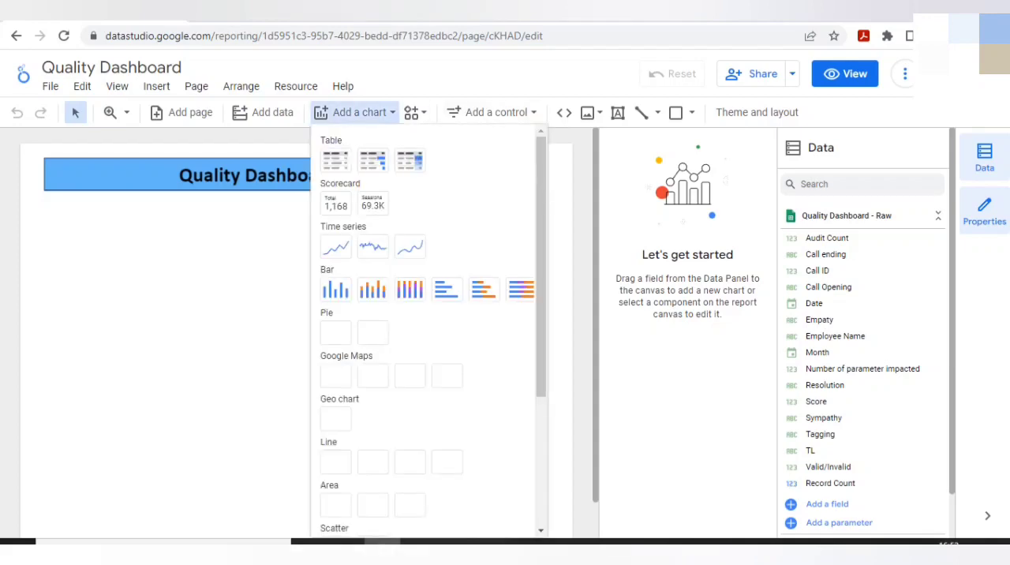
pyautogui.click(335, 161)
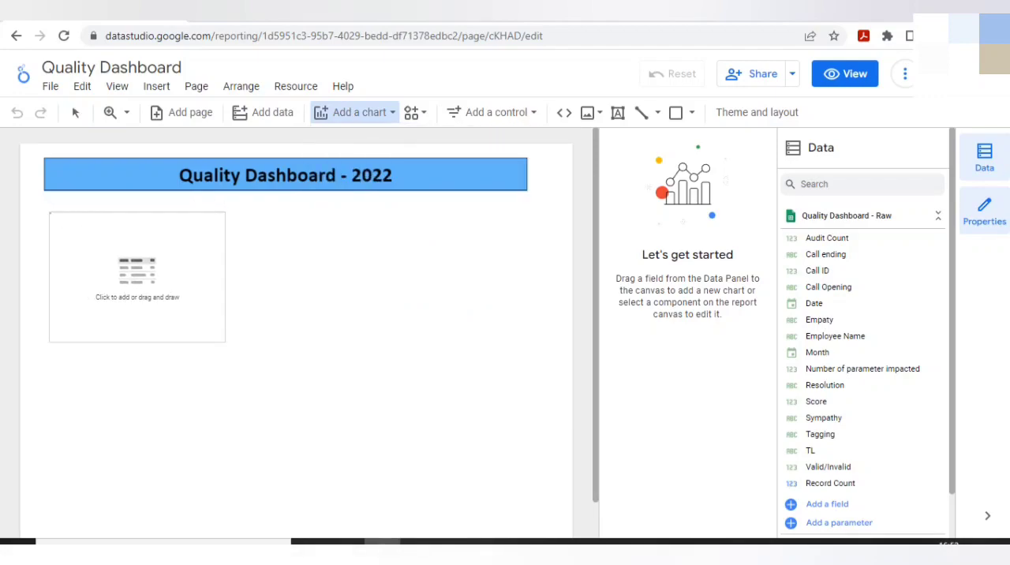
pyautogui.click(50, 212)
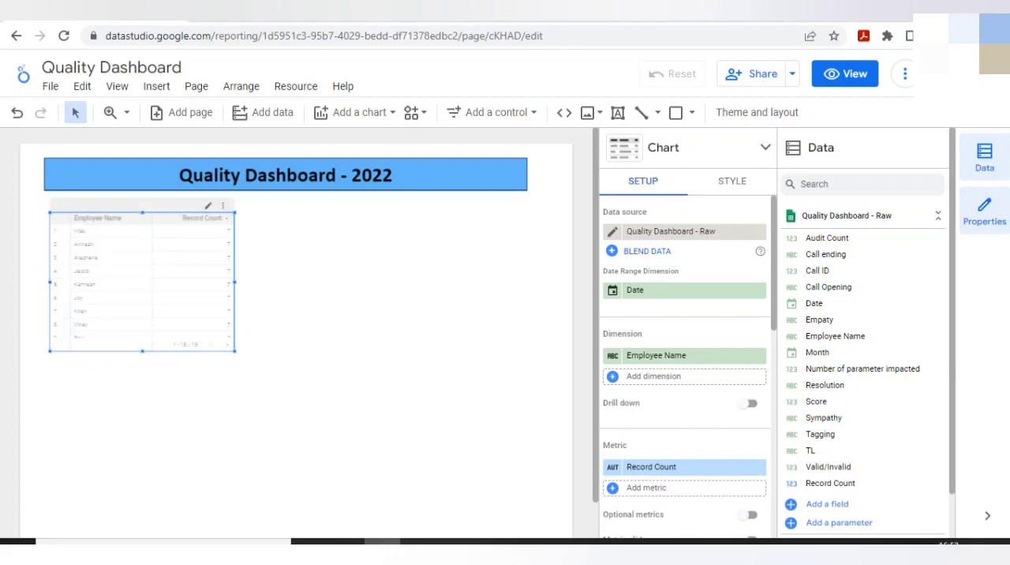
pyautogui.moveTo(234, 350); pyautogui.dragTo(385, 389)
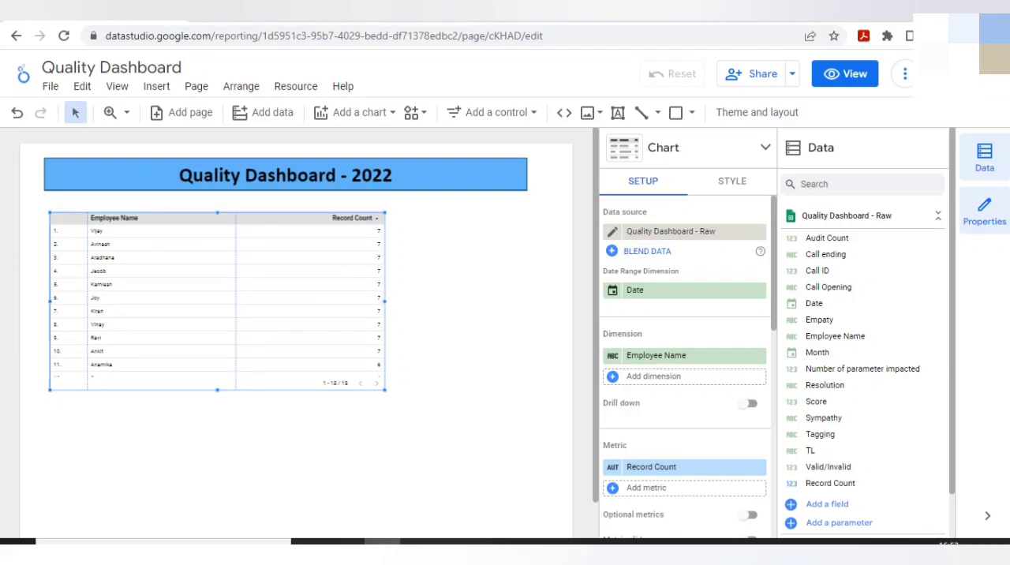
# Set the font size of the table header to 16px.
pyautogui.click(732, 182)
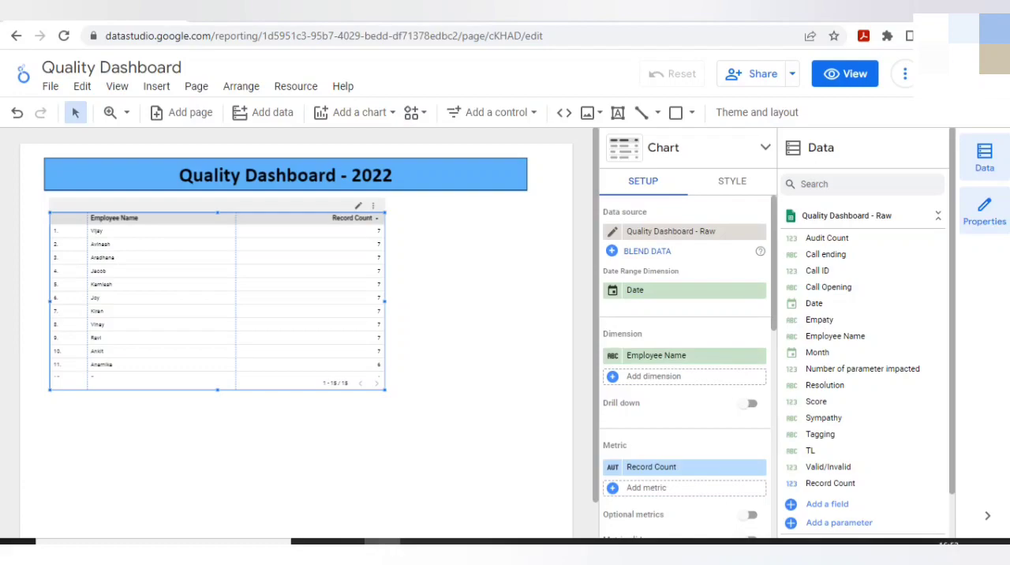
pyautogui.click(732, 181)
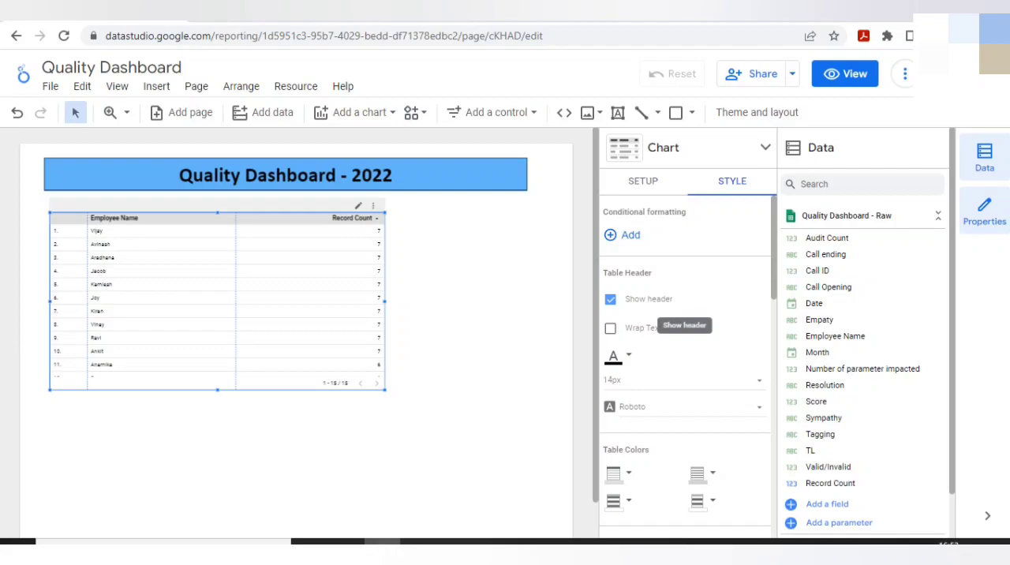
pyautogui.click(680, 379)
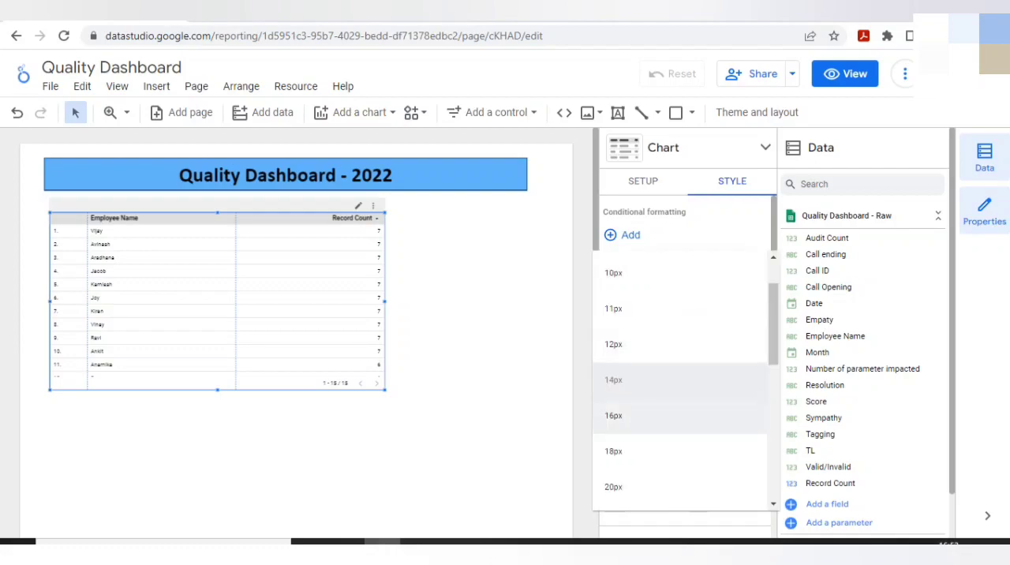
pyautogui.click(680, 415)
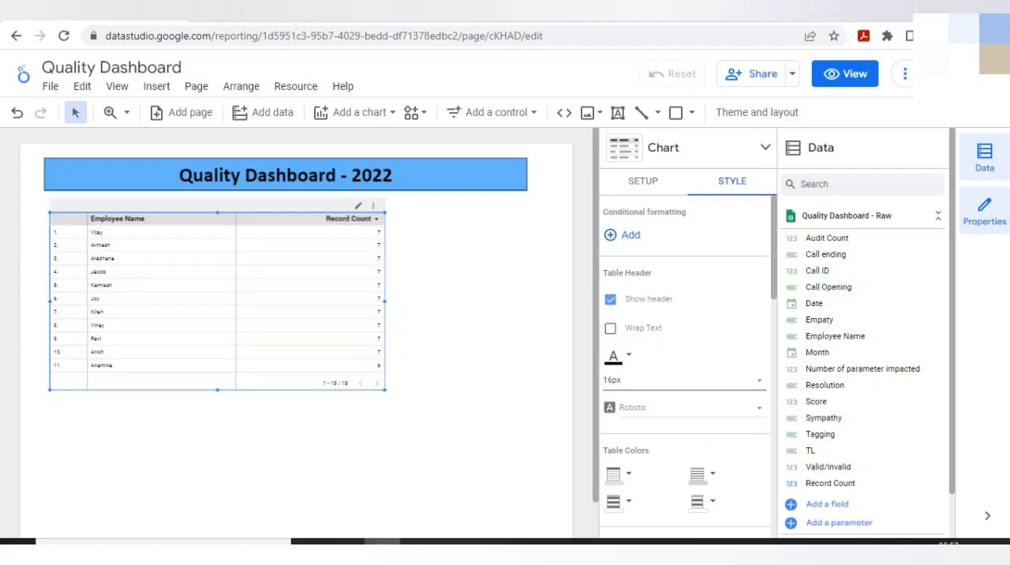
pyautogui.click(470, 315)
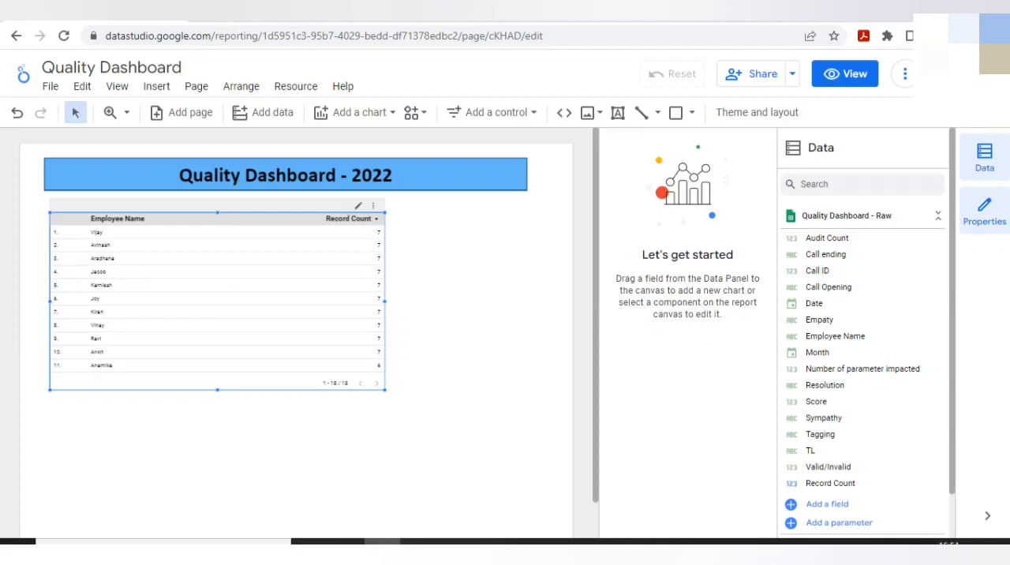
# Remove the Record Count metric from the employee table.
pyautogui.click(217, 300)
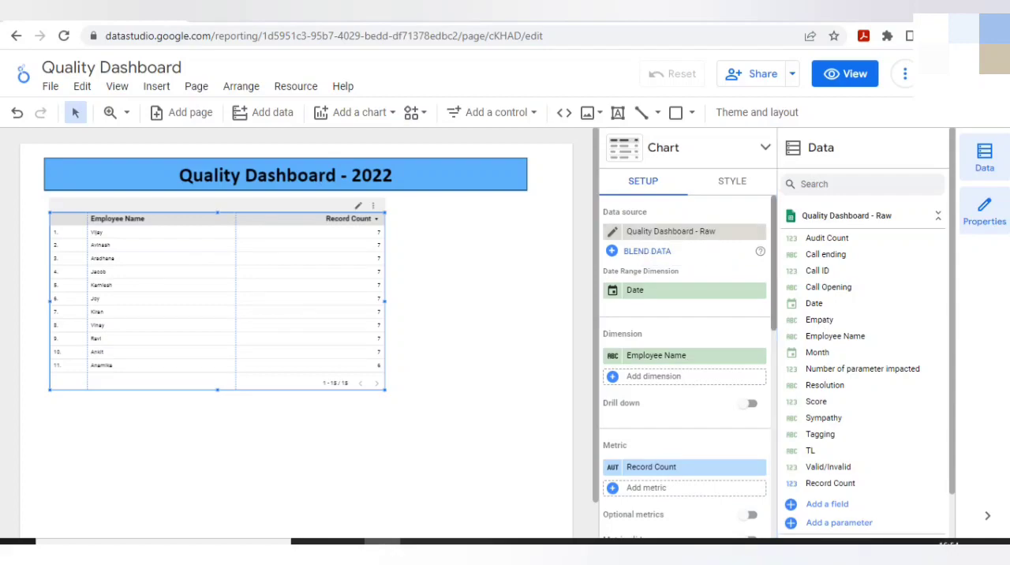
pyautogui.scroll(-1, 685, 366)
pyautogui.scroll(1, 684, 366)
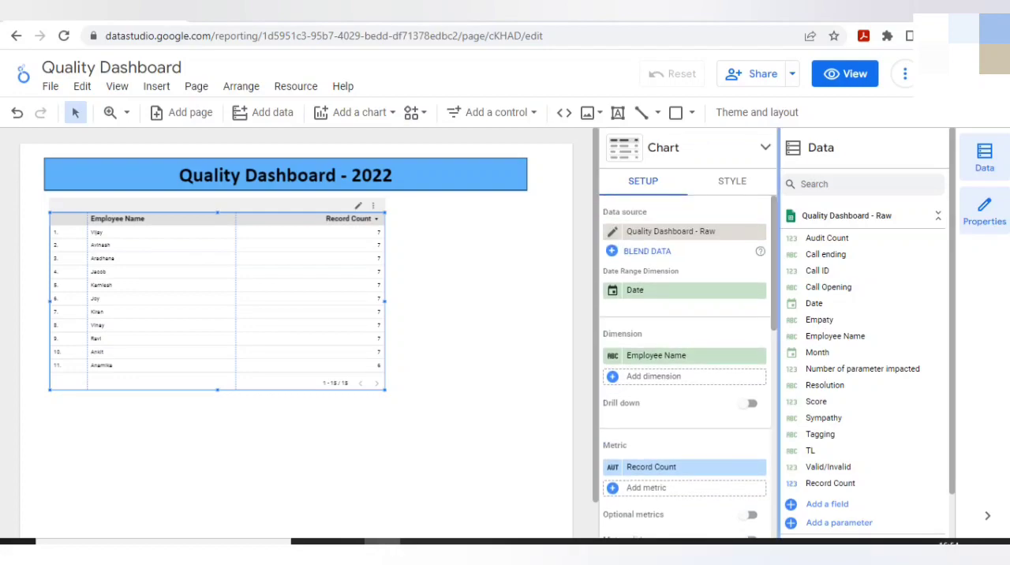
pyautogui.moveTo(779, 228); pyautogui.dragTo(787, 226)
pyautogui.scroll(-3, 685, 366)
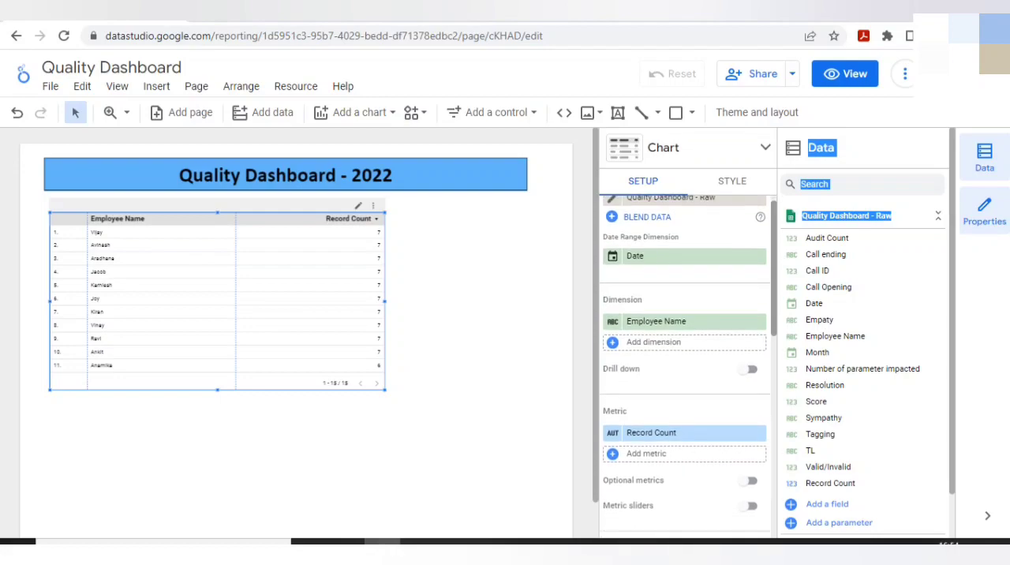
pyautogui.scroll(1, 685, 366)
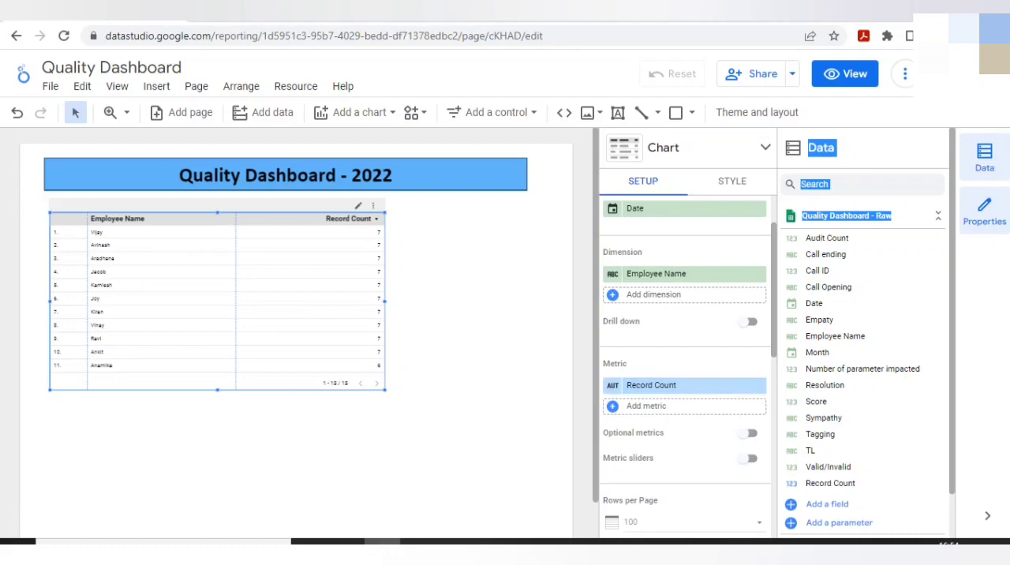
pyautogui.click(758, 385)
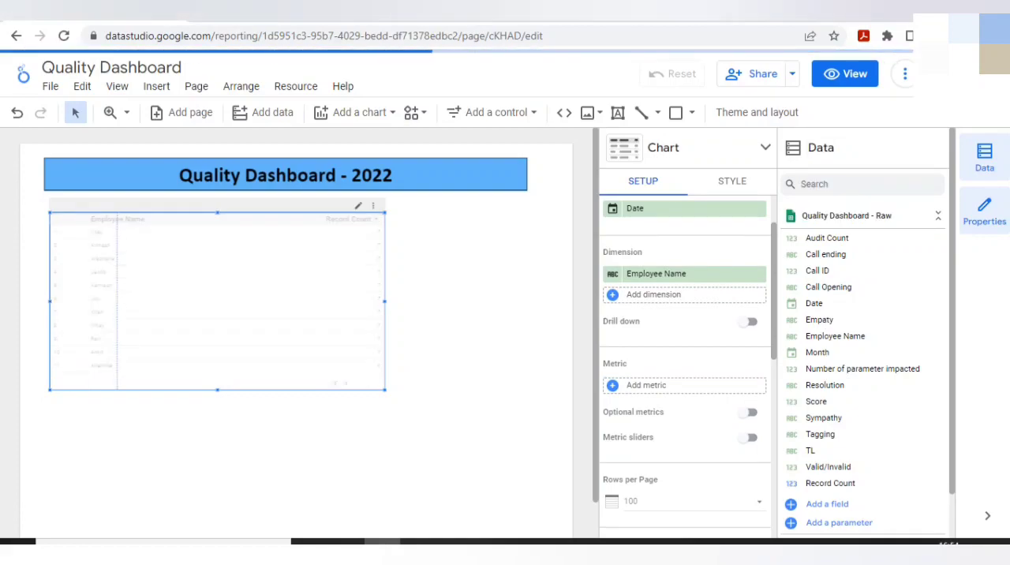
pyautogui.click(653, 295)
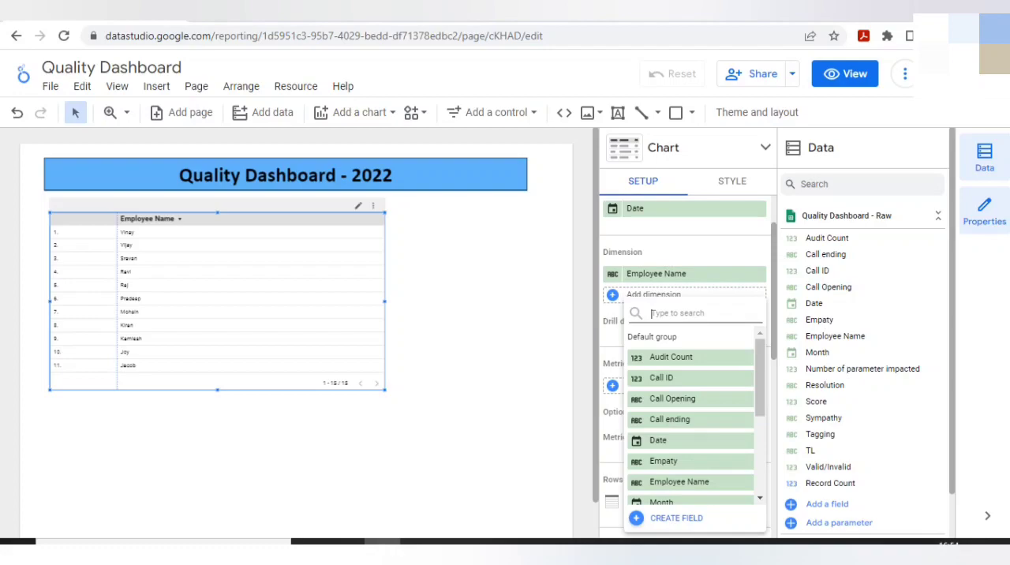
pyautogui.hotkey('ctrl', '-')
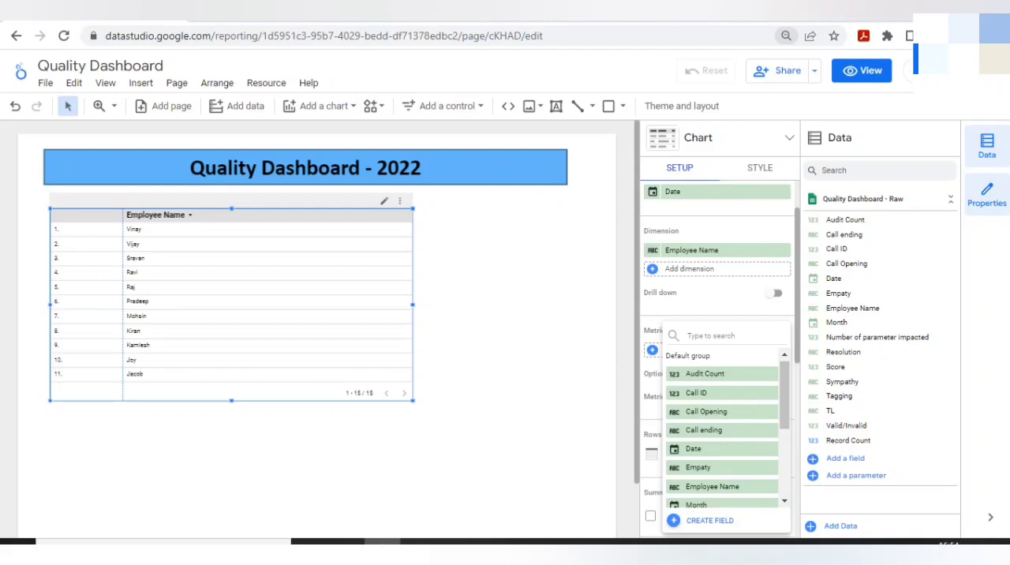
pyautogui.click(786, 37)
pyautogui.click(769, 63)
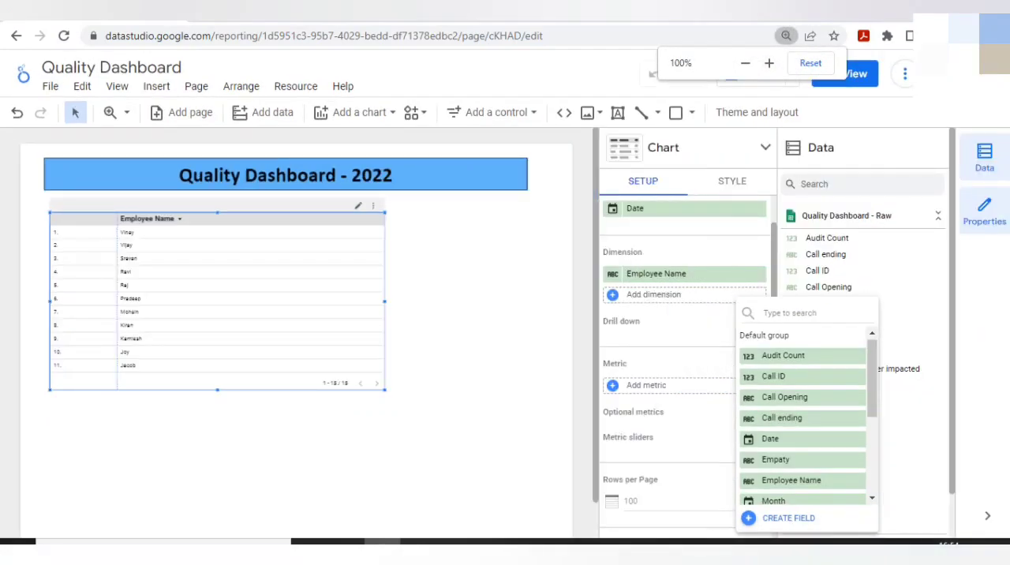
pyautogui.click(495, 178)
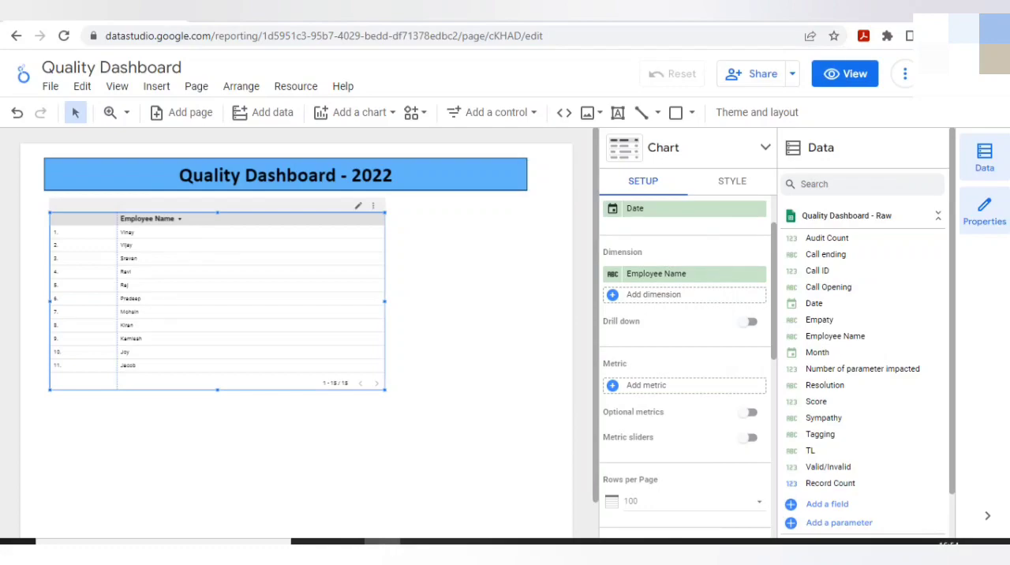
# Add the Audit Count field to the employee table as a summed metric.
pyautogui.click(653, 295)
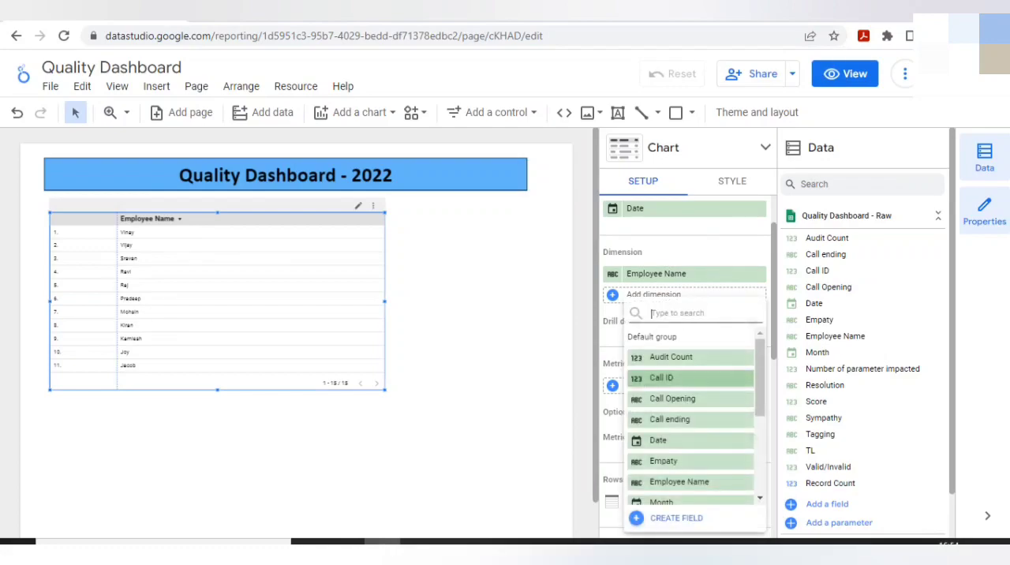
pyautogui.click(670, 356)
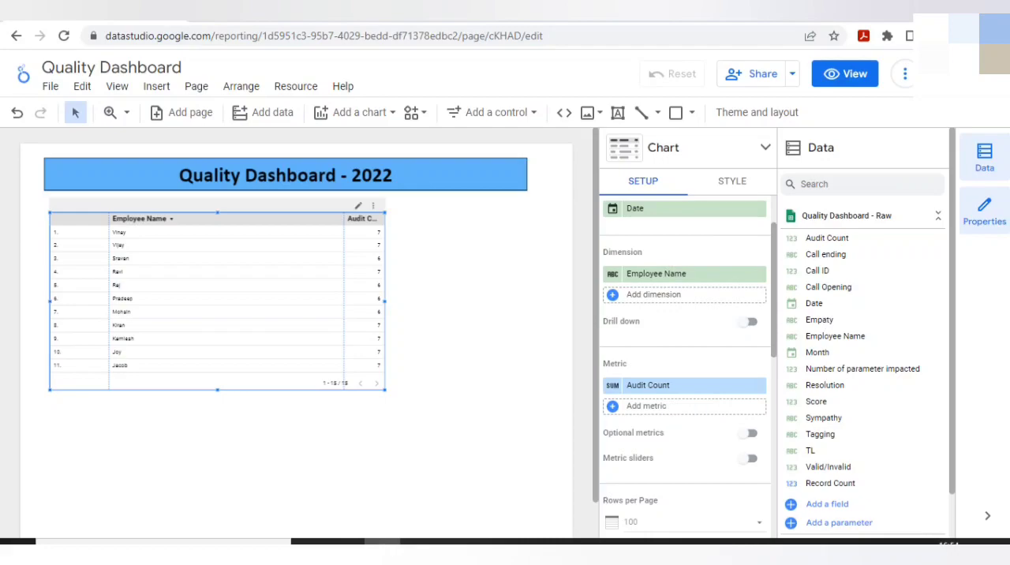
# Try the TL field as a metric of the employee table and remove it again.
pyautogui.click(653, 294)
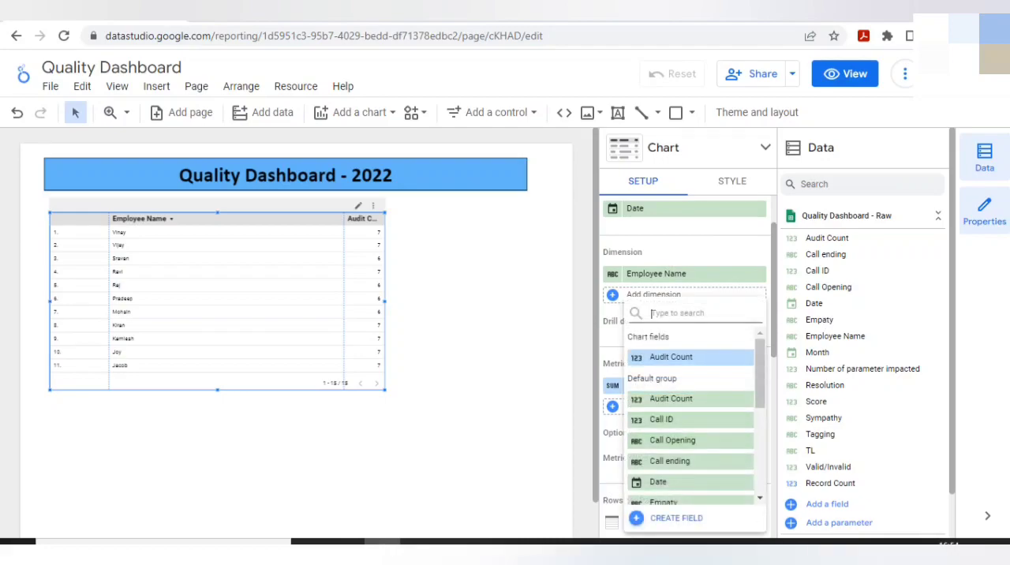
pyautogui.scroll(-2, 690, 414)
pyautogui.scroll(-4, 690, 395)
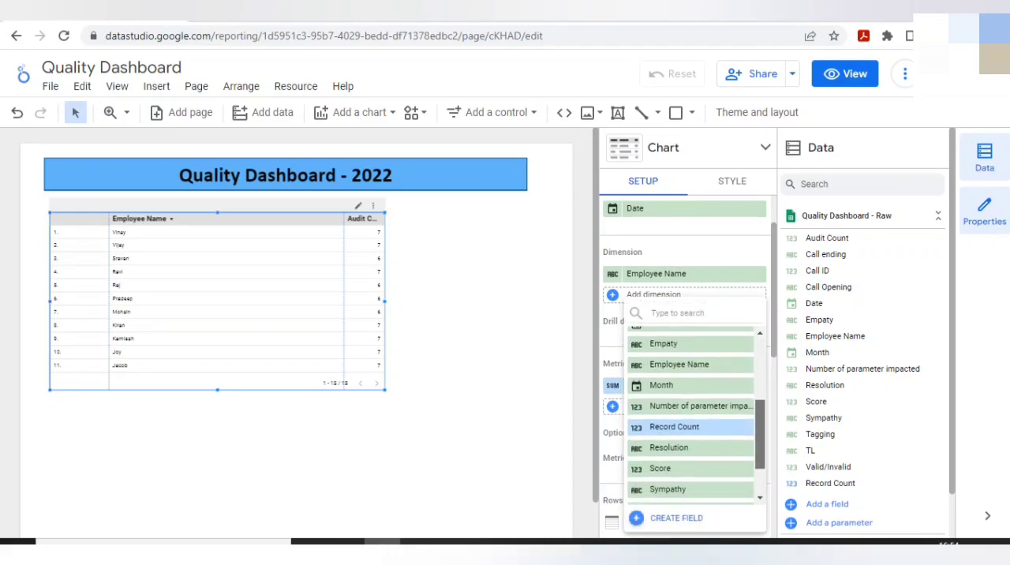
pyautogui.moveTo(760, 453); pyautogui.dragTo(760, 459)
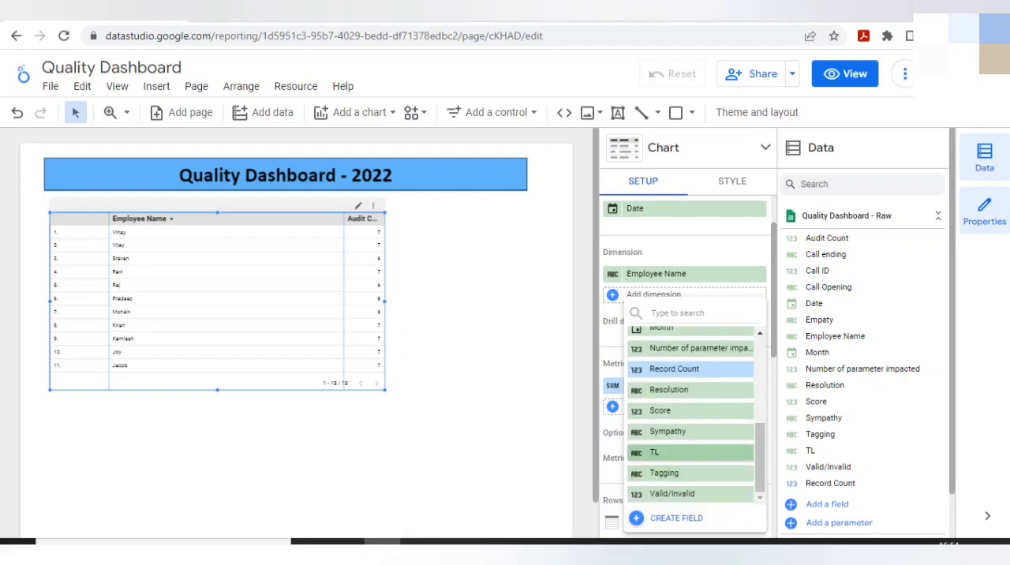
pyautogui.click(679, 452)
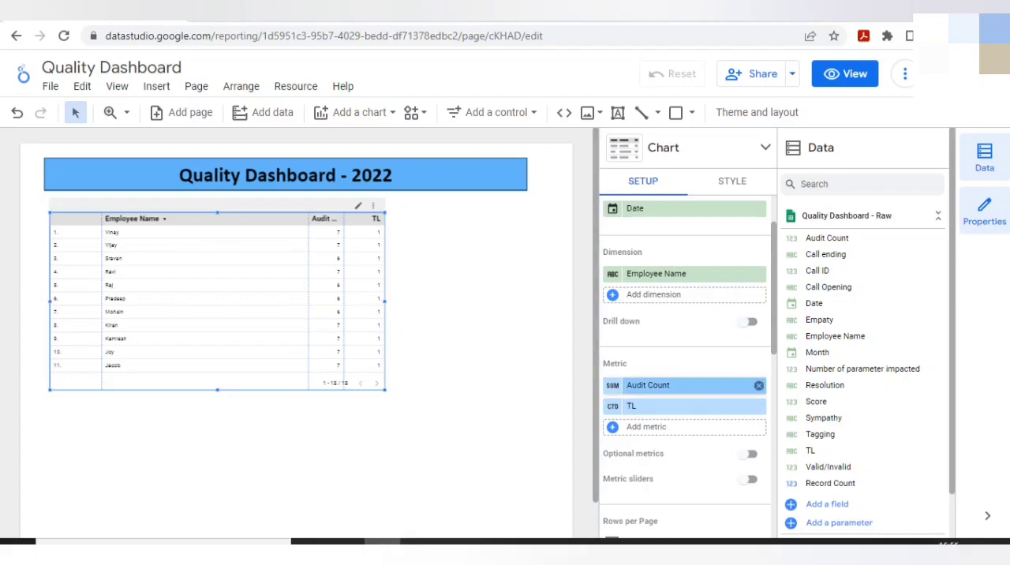
pyautogui.moveTo(686, 406); pyautogui.dragTo(836, 410)
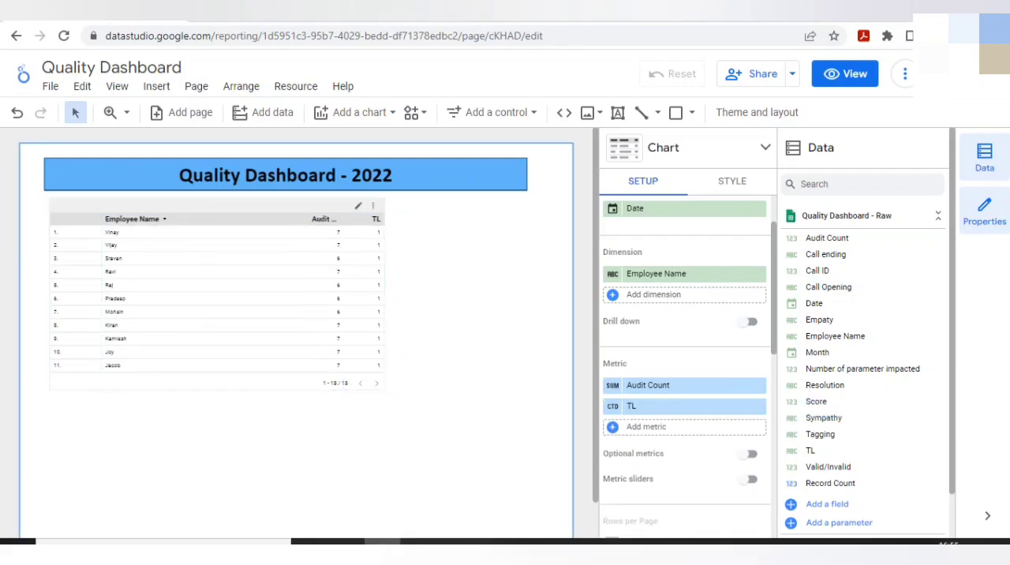
pyautogui.click(754, 405)
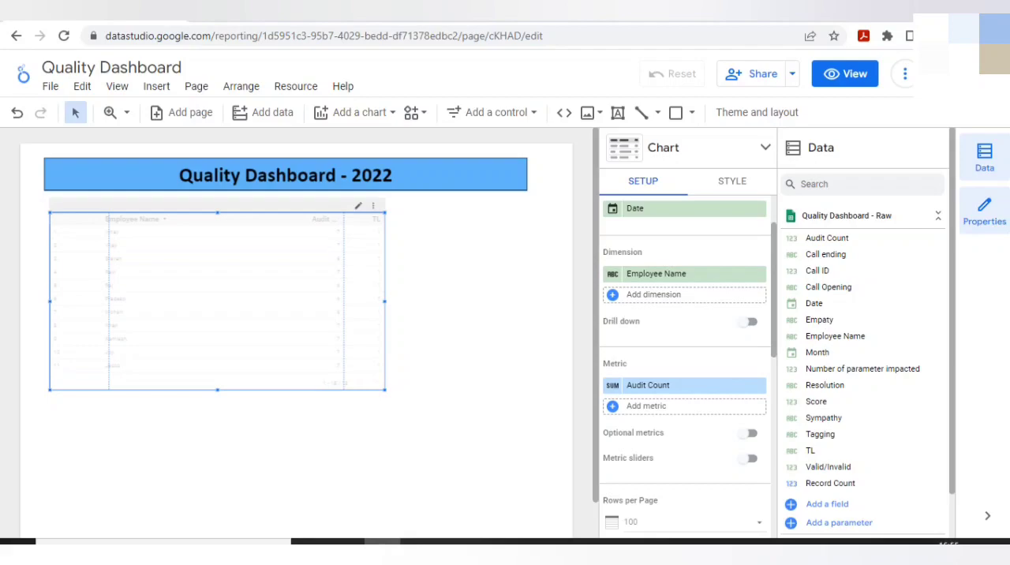
# Add TL as a second dimension of the table after Employee Name.
pyautogui.click(653, 295)
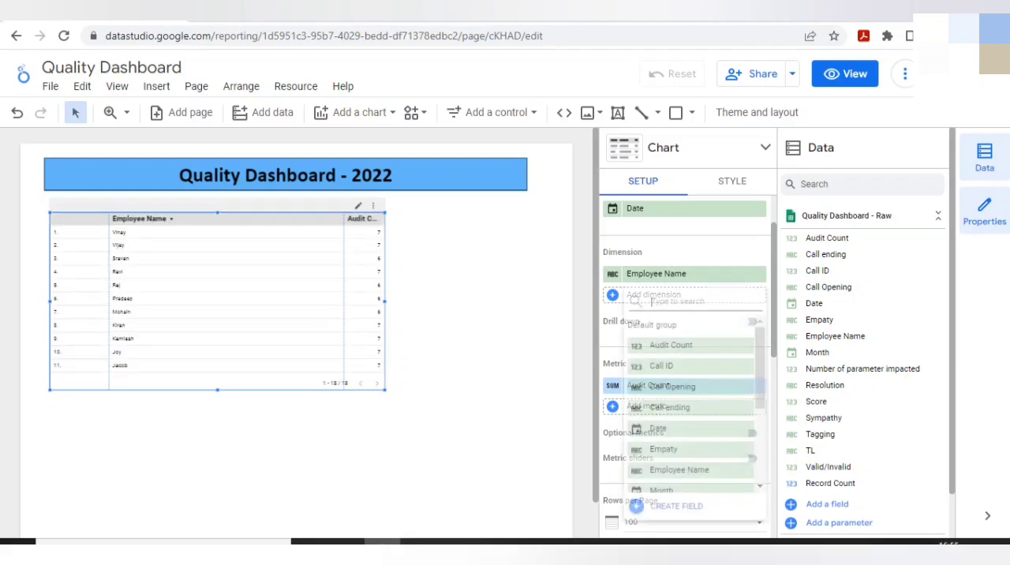
pyautogui.write('T;')
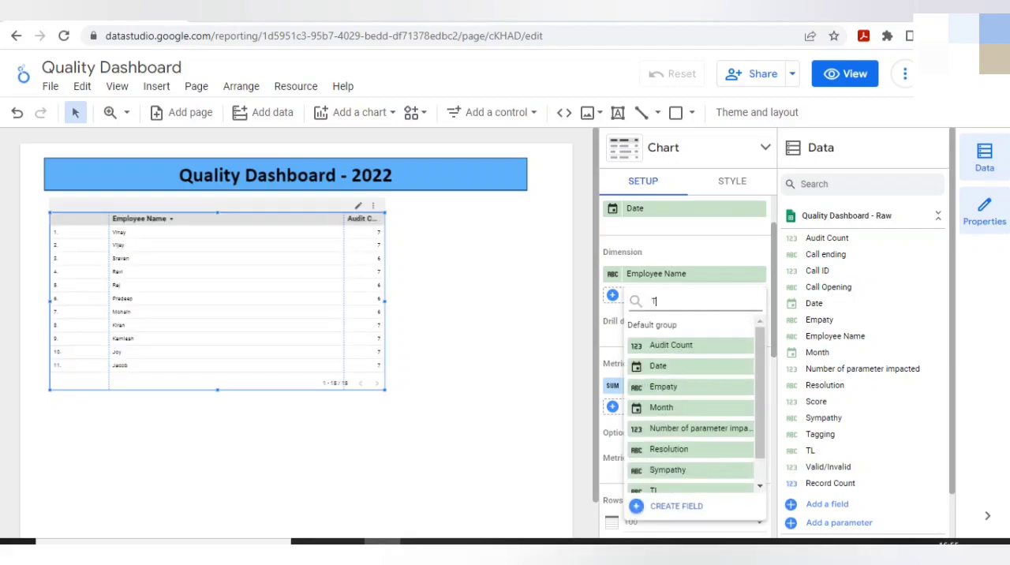
pyautogui.press('BackSpace')
pyautogui.write('L')
pyautogui.press('Return')
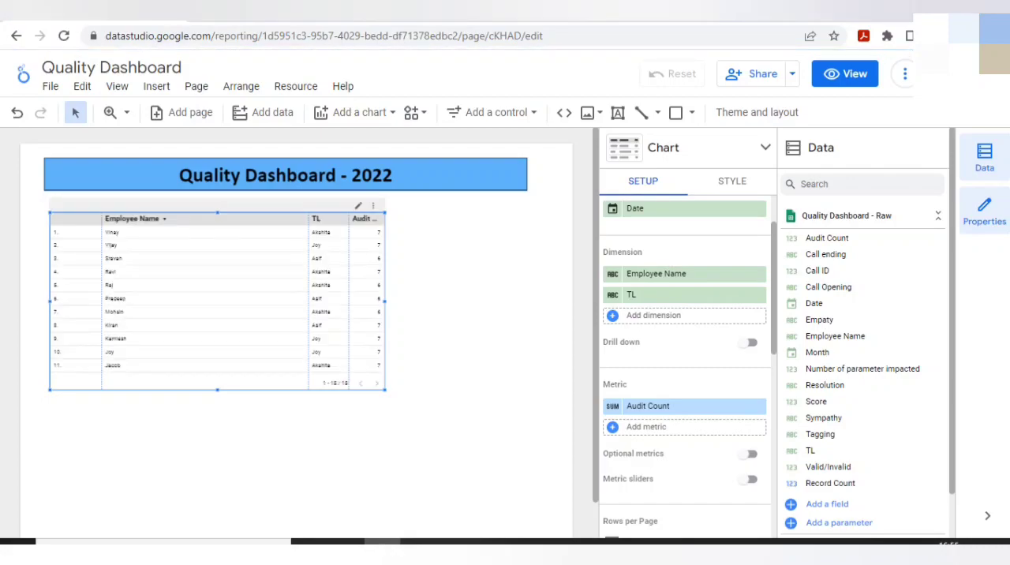
# Add the Score field to the table as a metric after Audit Count.
pyautogui.hotkey('ctrl', '-')
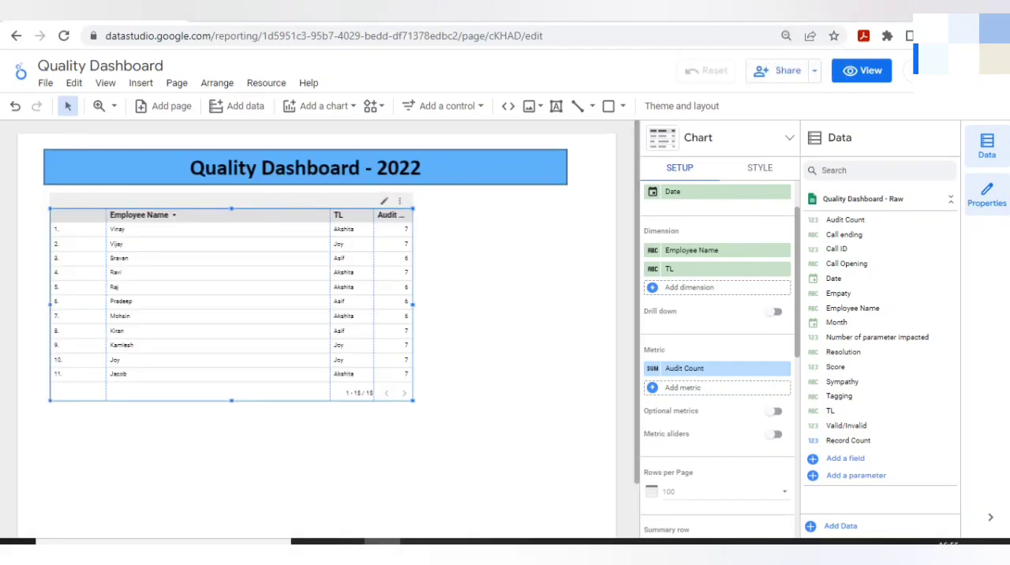
pyautogui.click(683, 387)
pyautogui.moveTo(784, 391); pyautogui.dragTo(784, 464)
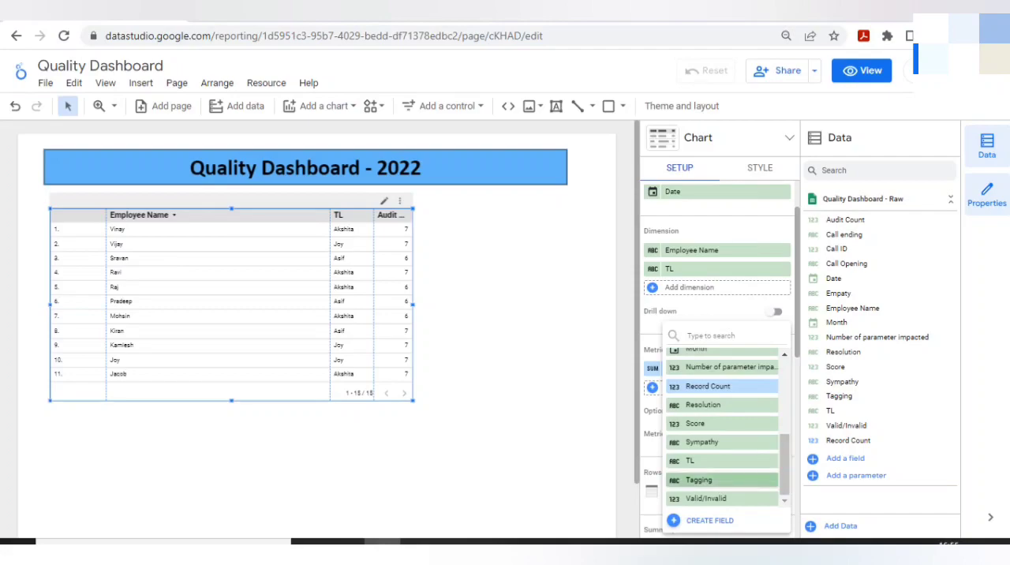
pyautogui.click(710, 423)
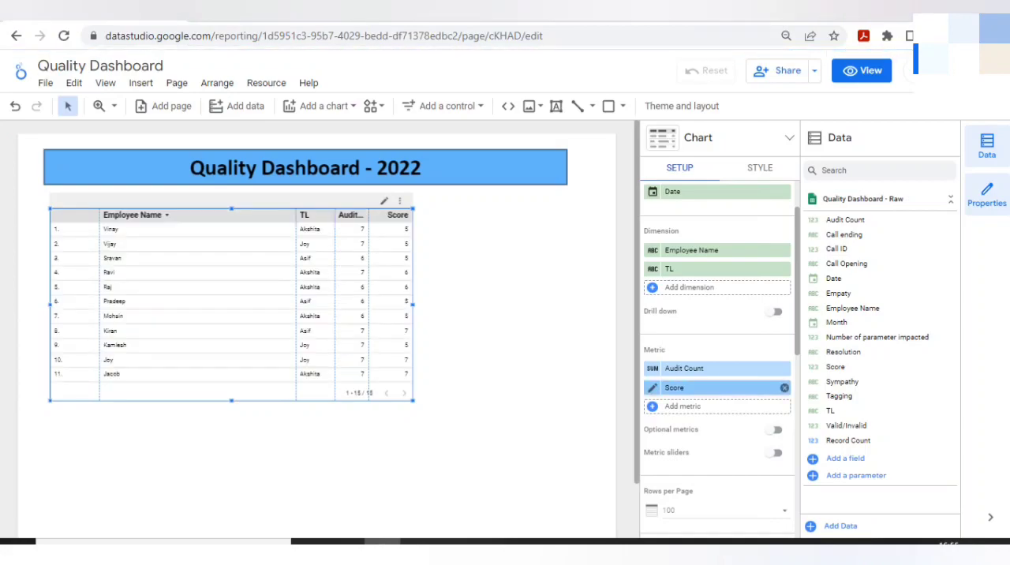
# Review the aggregation options of the Score metric without changing them.
pyautogui.click(652, 387)
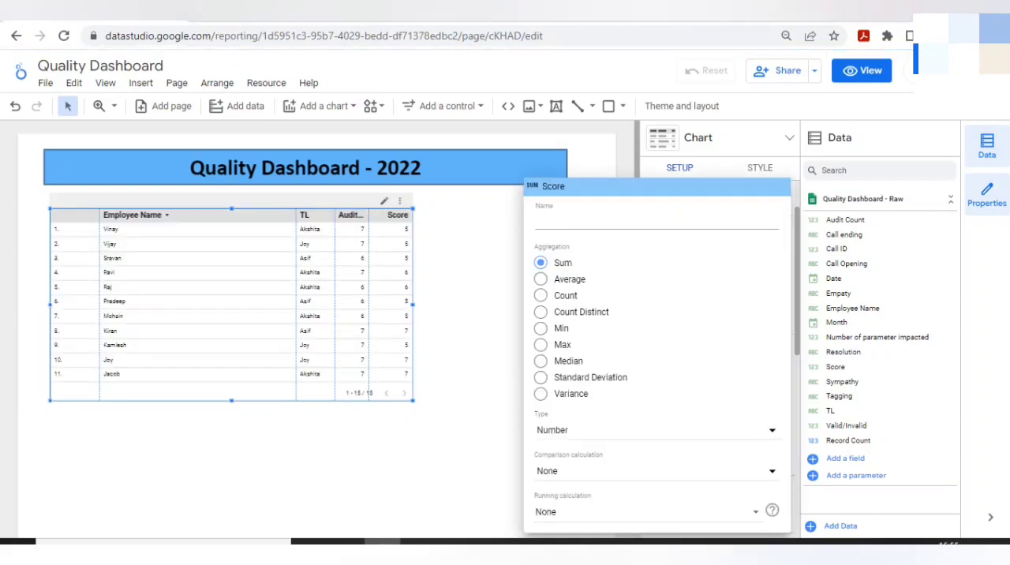
pyautogui.click(466, 339)
pyautogui.click(272, 13)
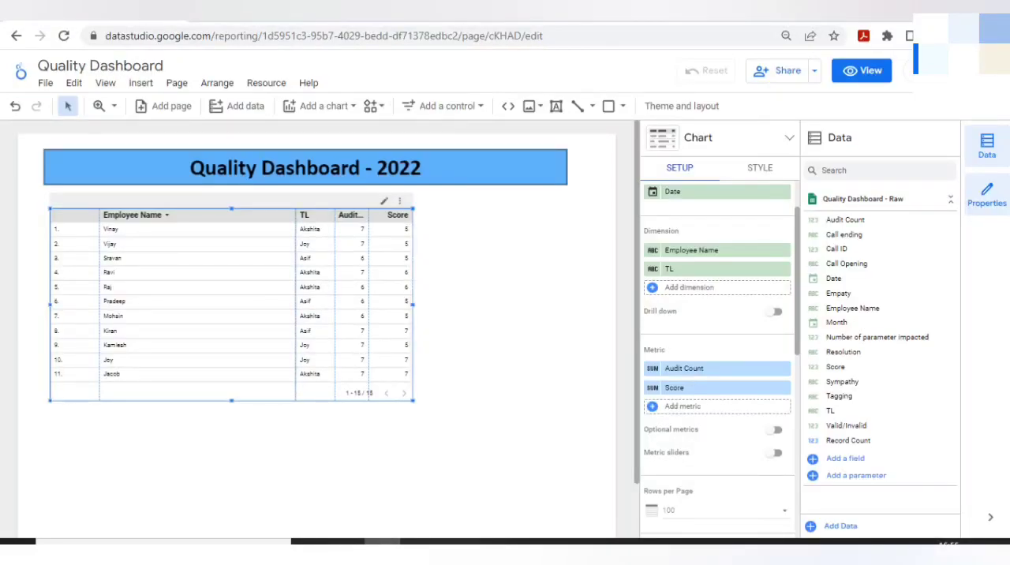
# Narrow the Employee Name, TL and Audit Count columns of the employee table.
pyautogui.moveTo(296, 303); pyautogui.dragTo(189, 304)
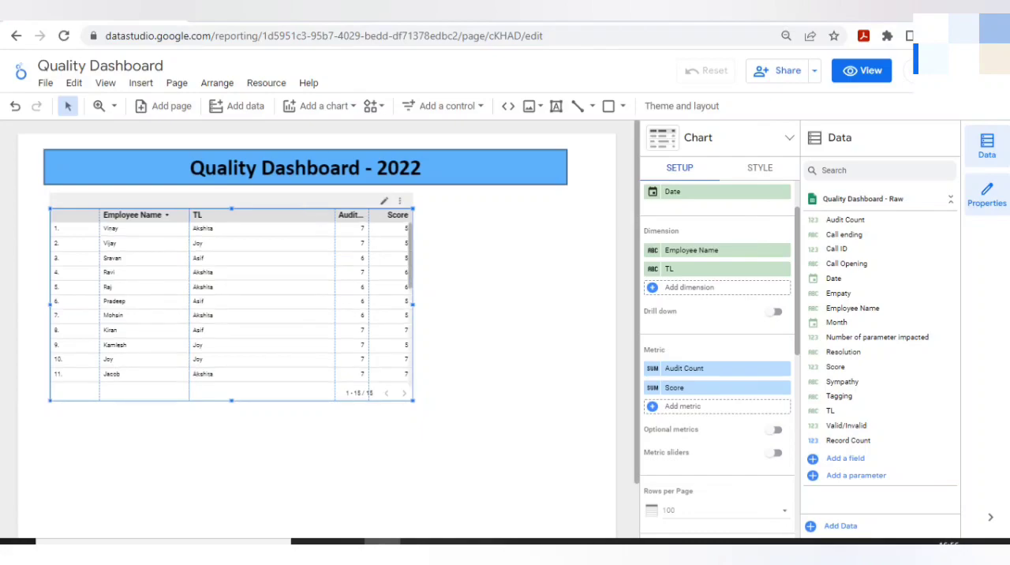
pyautogui.moveTo(335, 304); pyautogui.dragTo(237, 304)
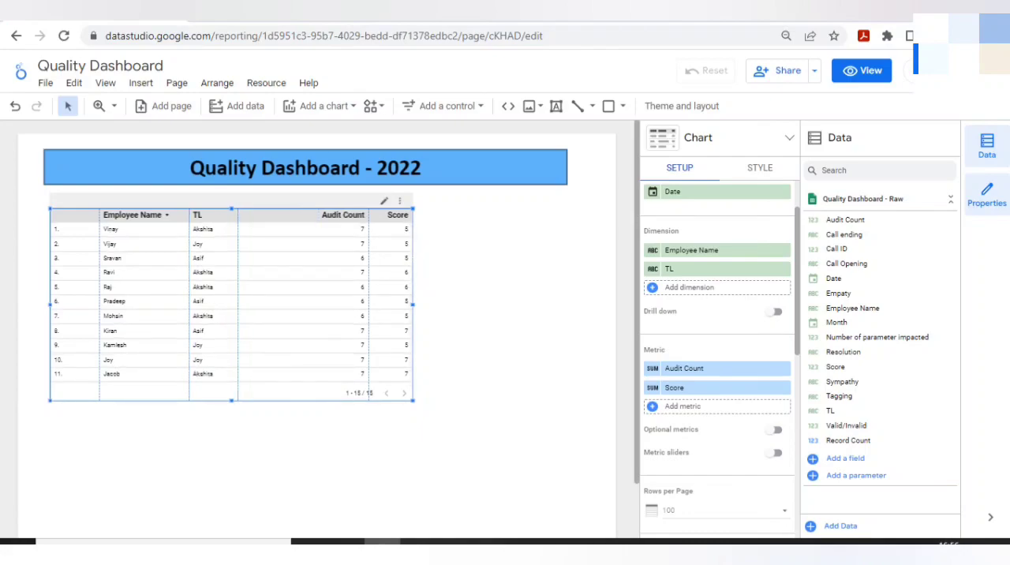
pyautogui.moveTo(368, 314); pyautogui.dragTo(273, 314)
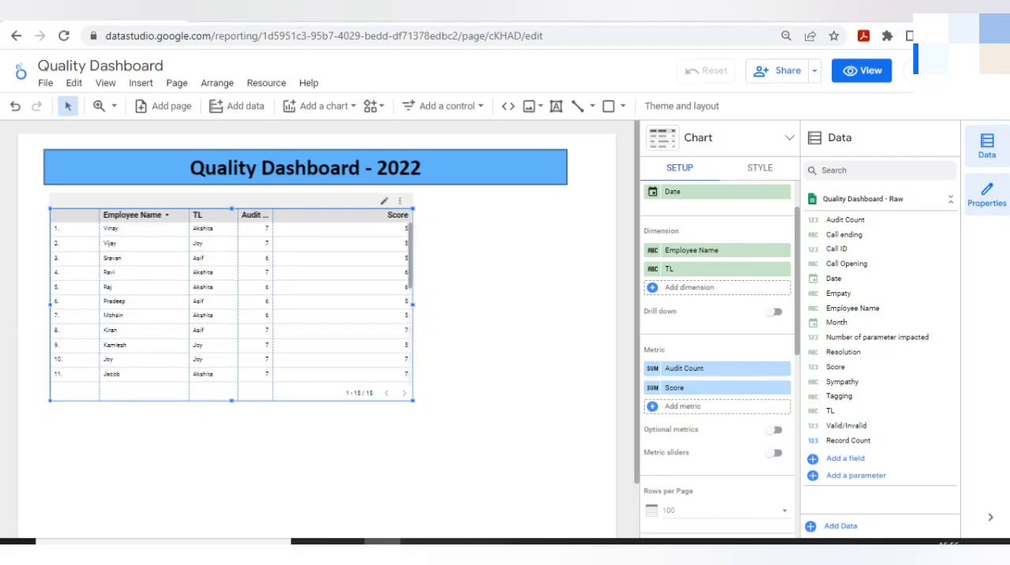
# Switch to the Quality Dashboard spreadsheet in Google Sheets and check the Score column of the Raw sheet.
pyautogui.hotkey('ctrl', 'Tab')
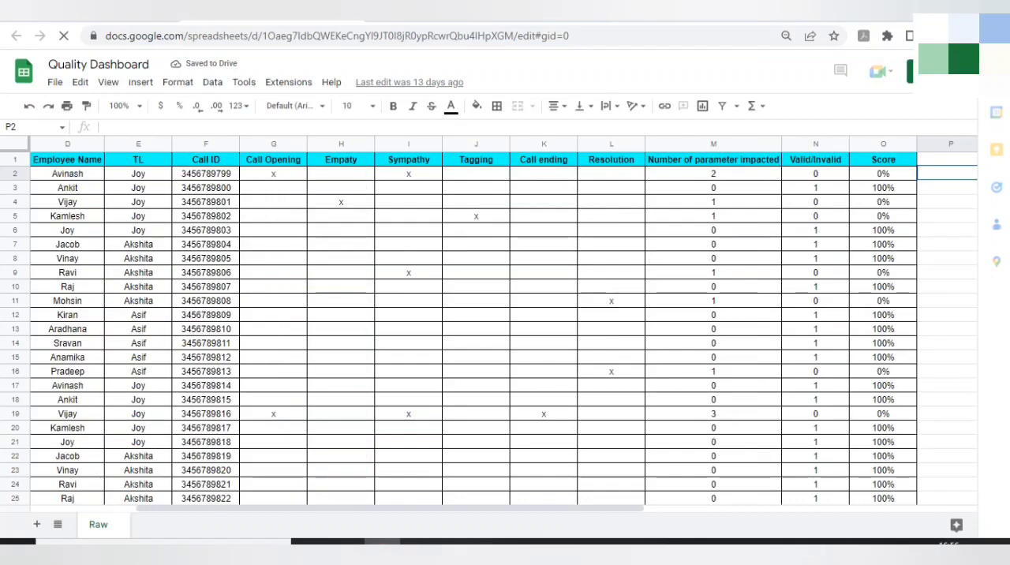
pyautogui.press('Up')
pyautogui.press('Left')
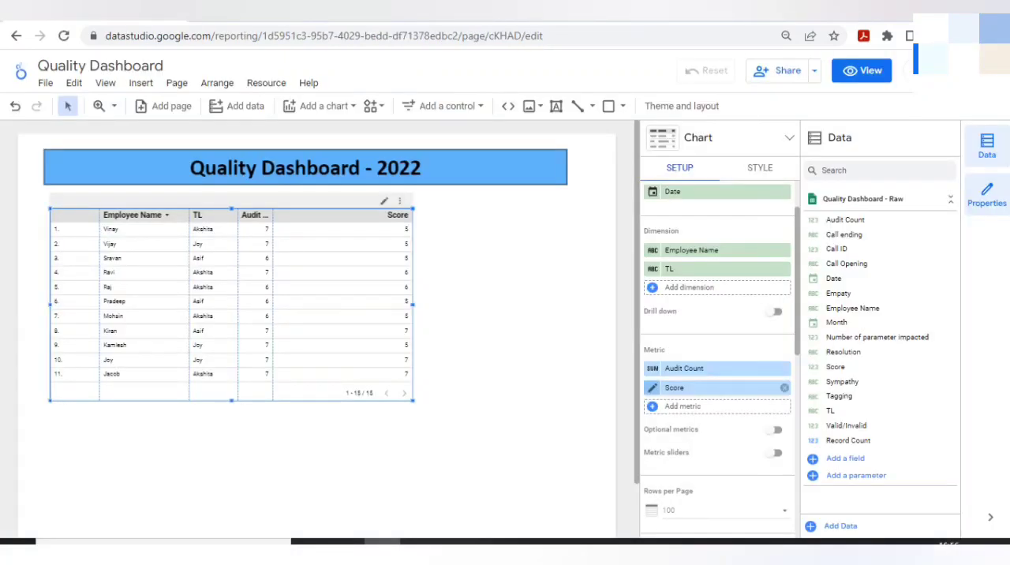
# Set the aggregation of the table's Score metric to Average.
pyautogui.click(651, 387)
pyautogui.press('Escape')
pyautogui.click(651, 387)
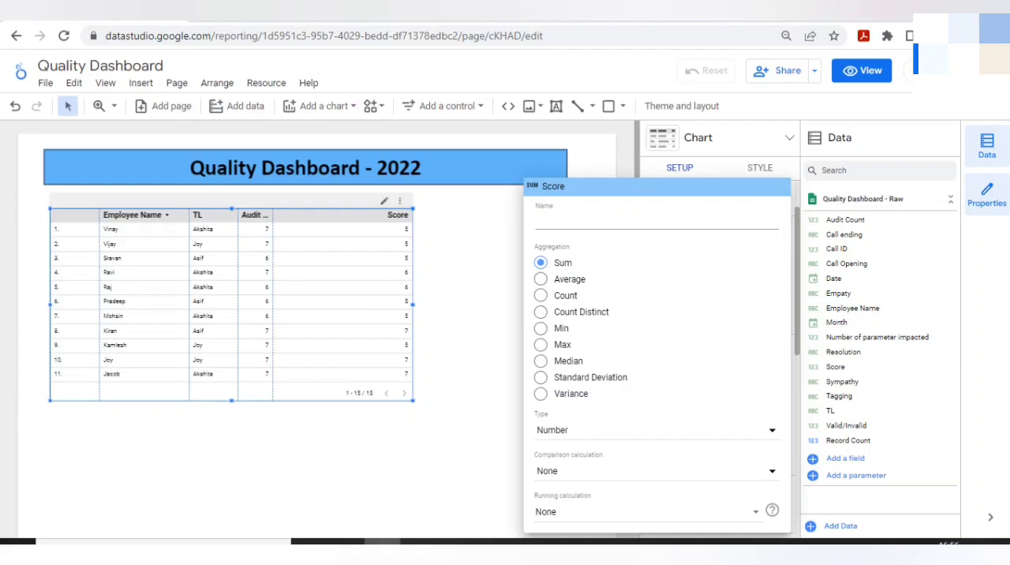
pyautogui.click(541, 278)
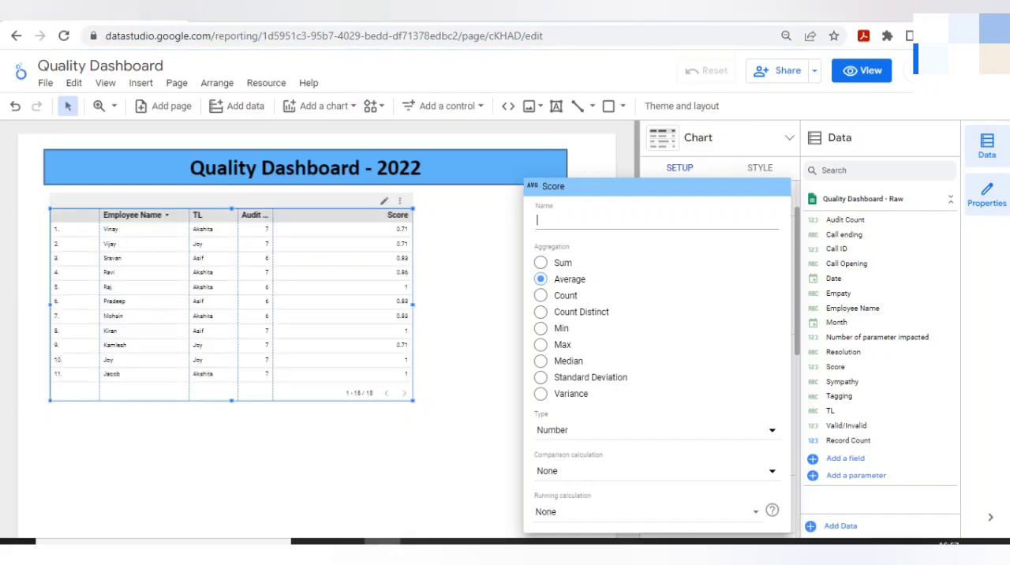
# Rename the averaged Score metric as Quality Scores.
pyautogui.write('qU')
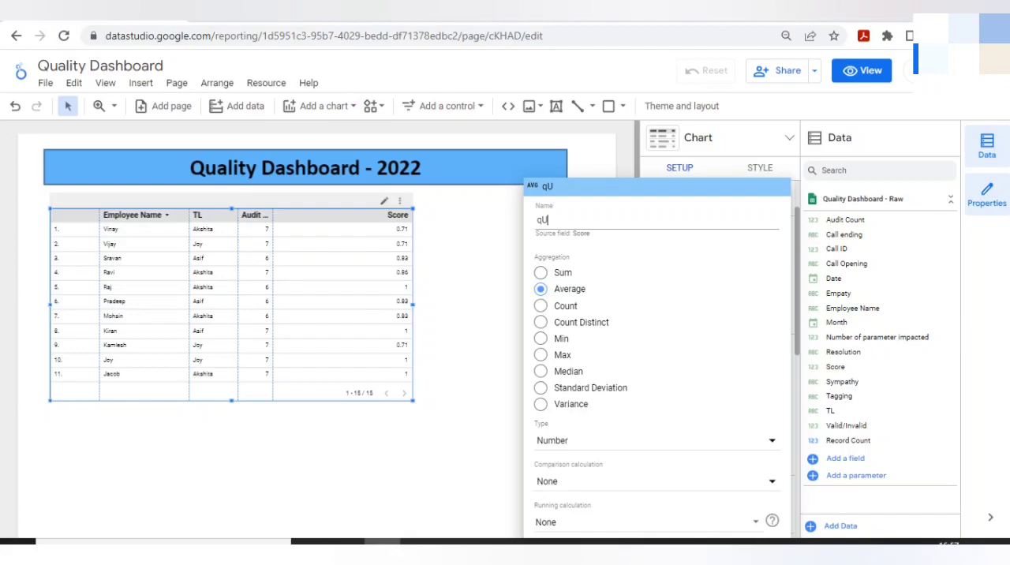
pyautogui.write('ALITY sCORES')
pyautogui.hotkey('ctrl', 'a')
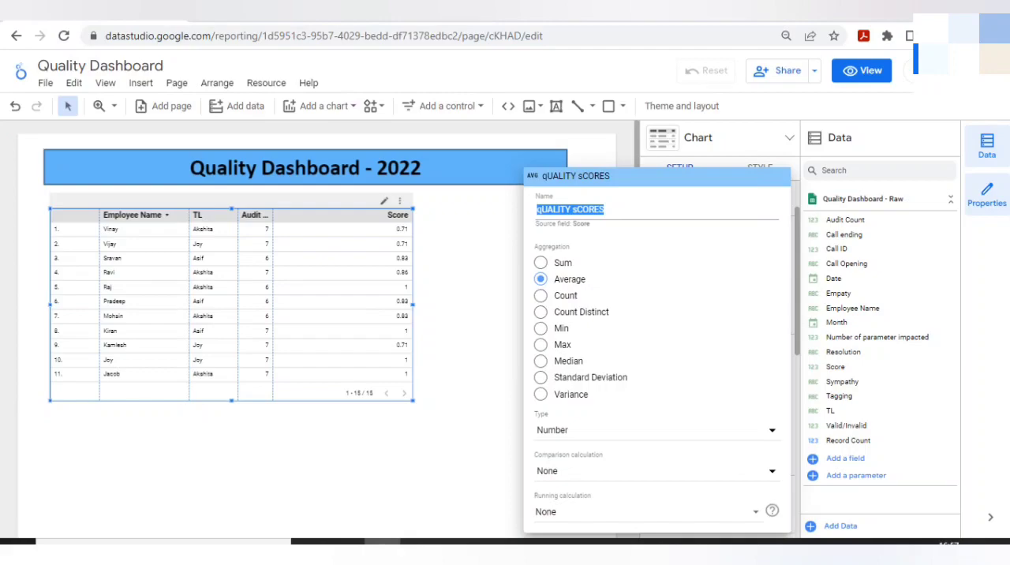
pyautogui.click(305, 14)
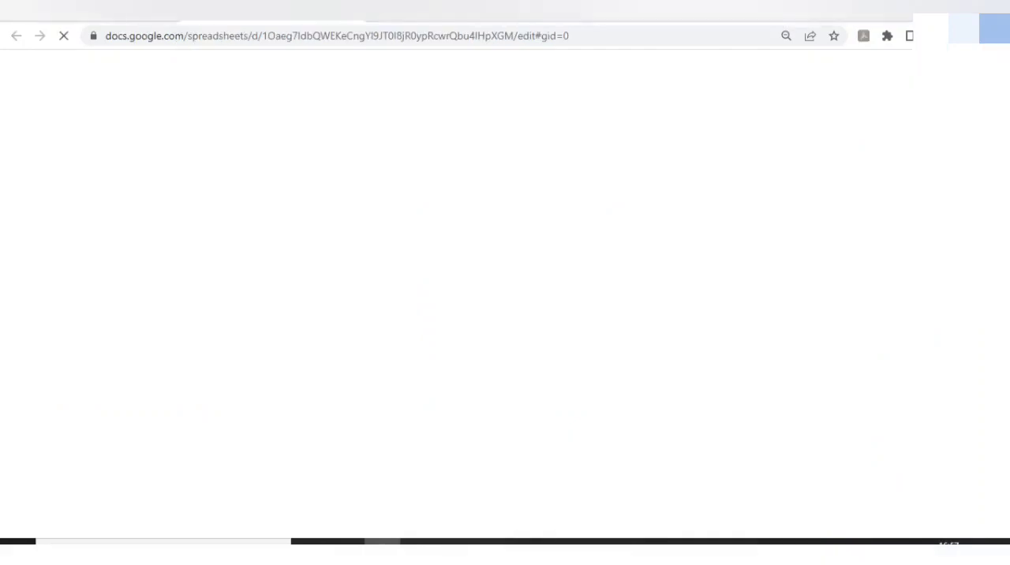
pyautogui.click(95, 14)
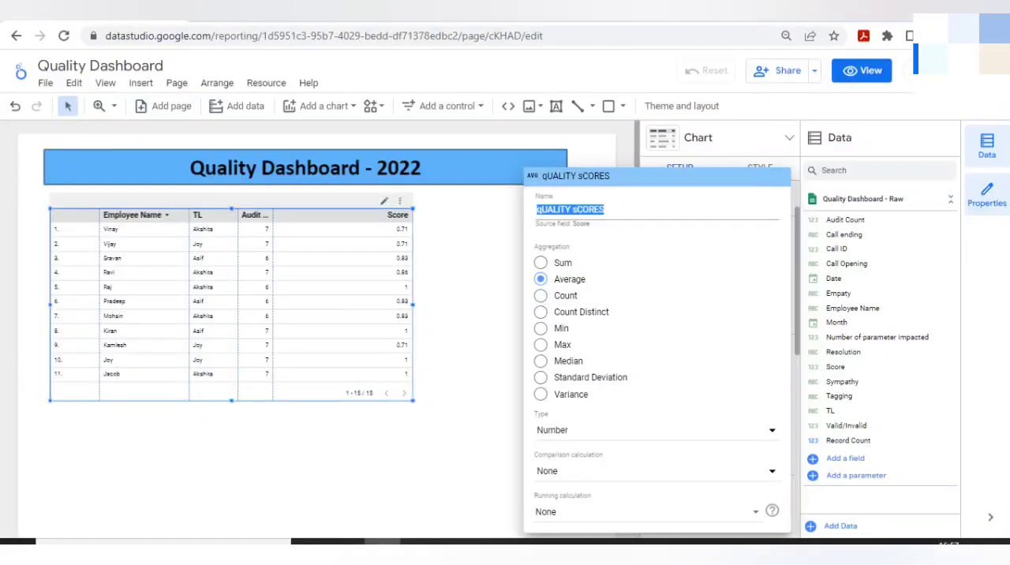
pyautogui.write('Quality Scores')
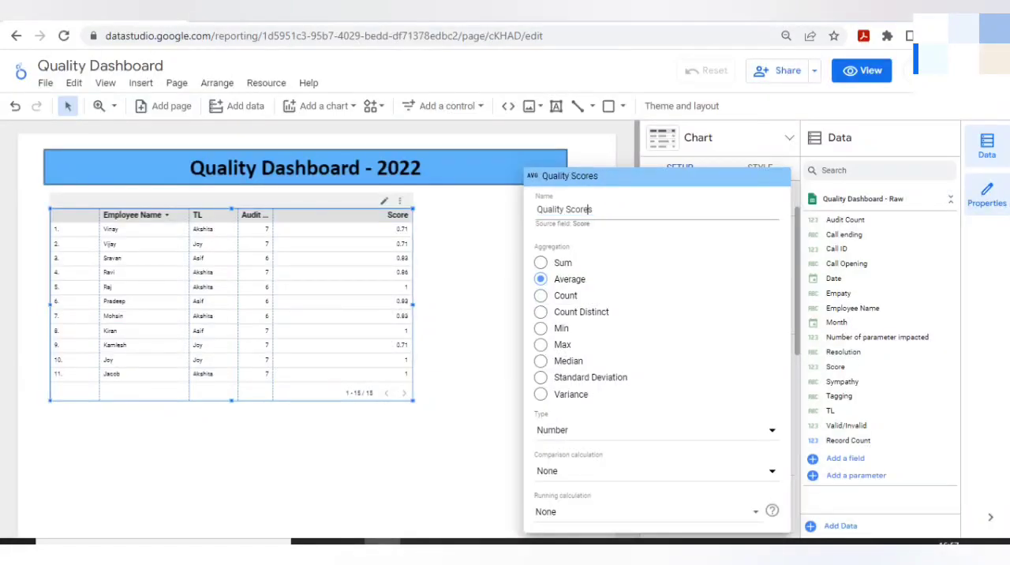
pyautogui.press('Return')
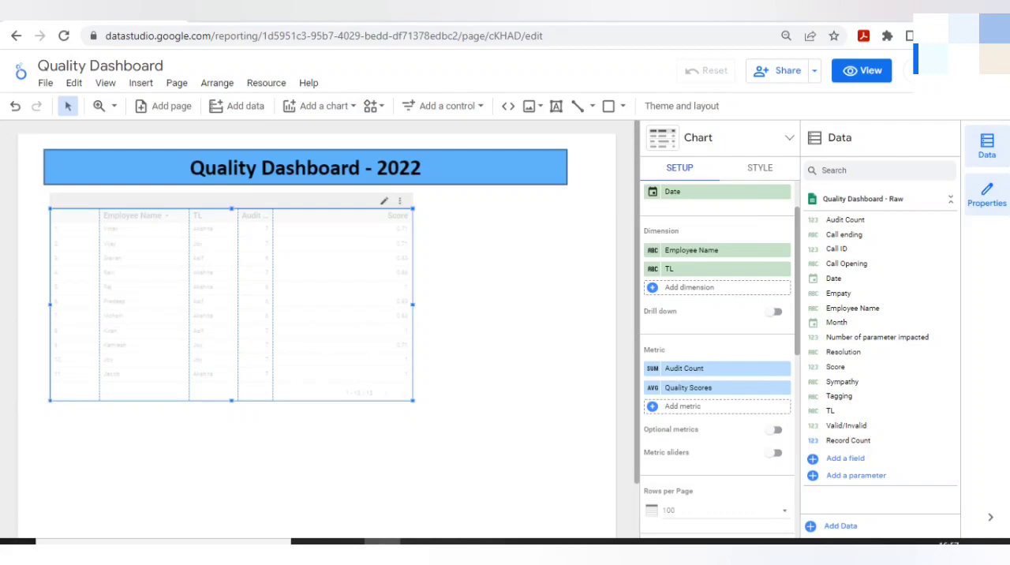
# Set the data type of the Quality Scores metric to Percent.
pyautogui.click(652, 387)
pyautogui.click(540, 278)
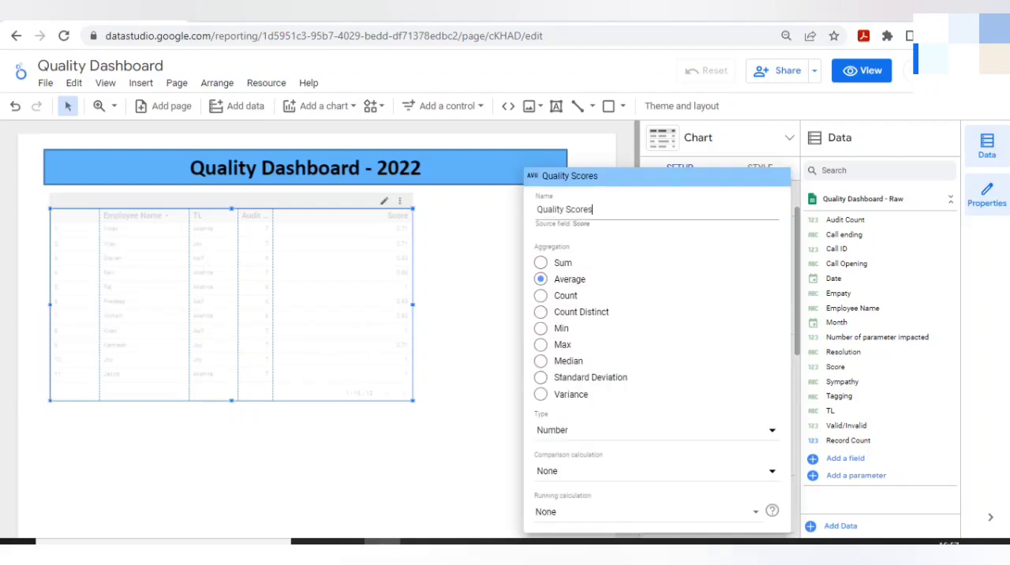
pyautogui.click(656, 430)
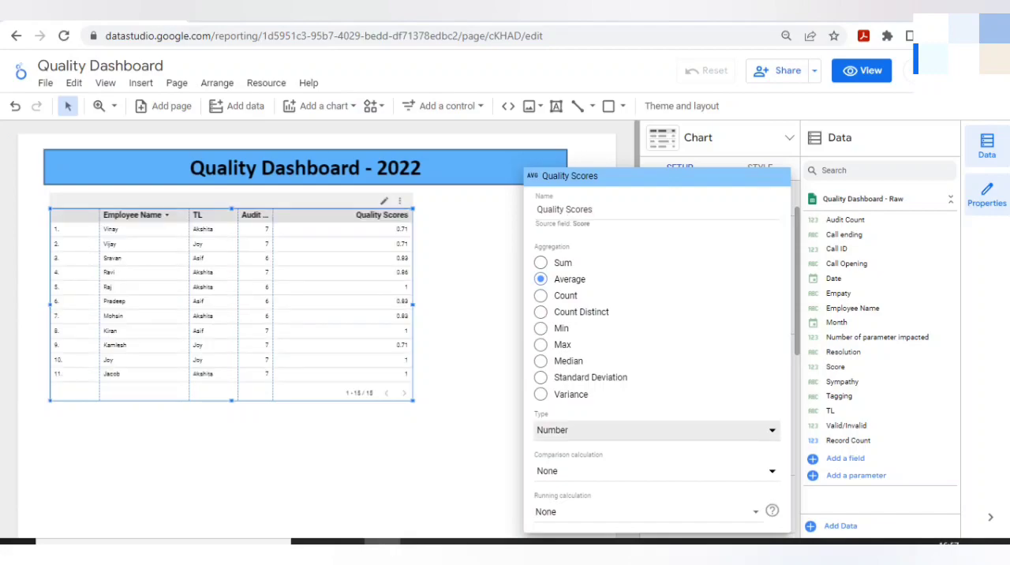
pyautogui.moveTo(640, 441)
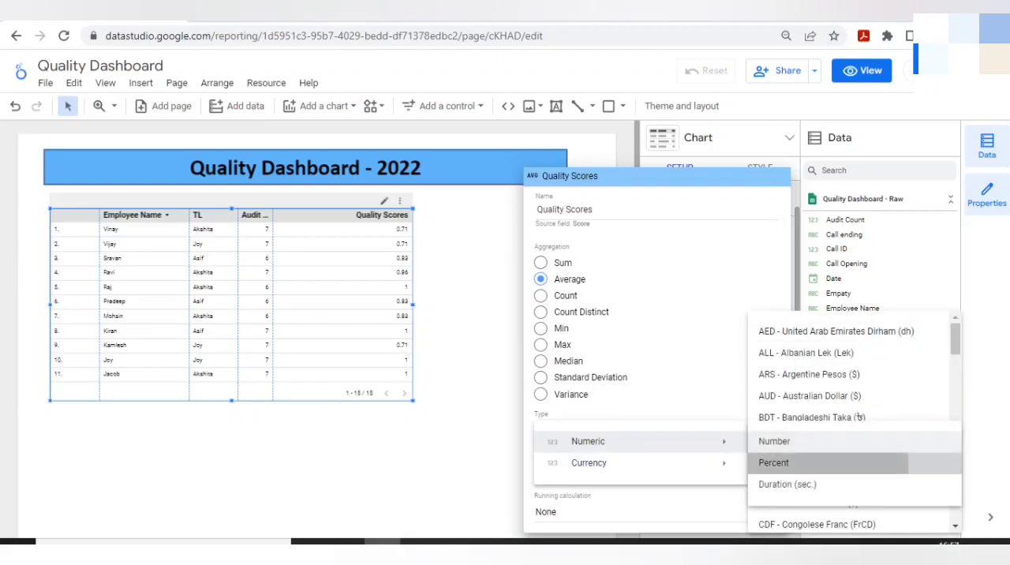
pyautogui.click(777, 462)
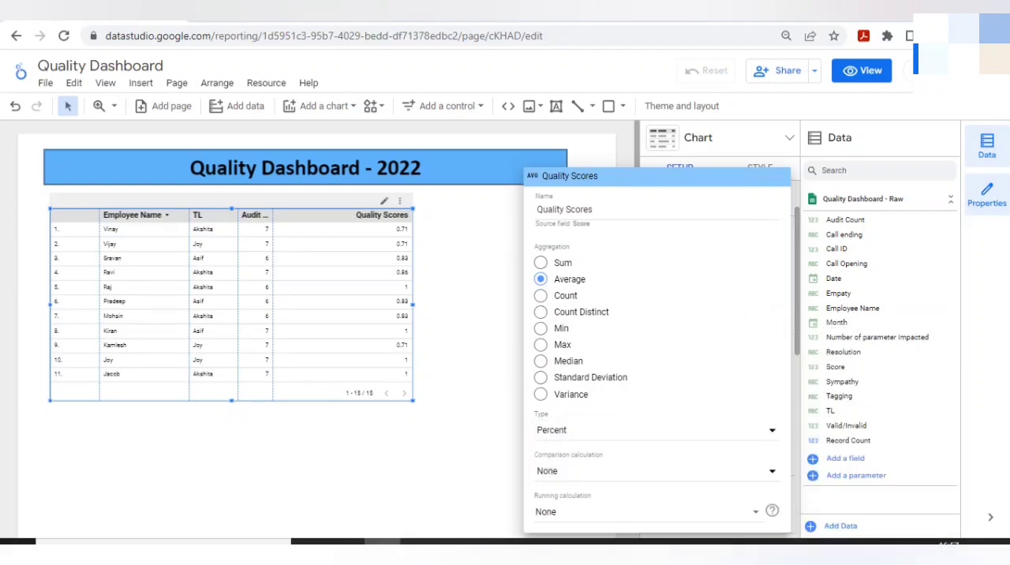
pyautogui.press('Escape')
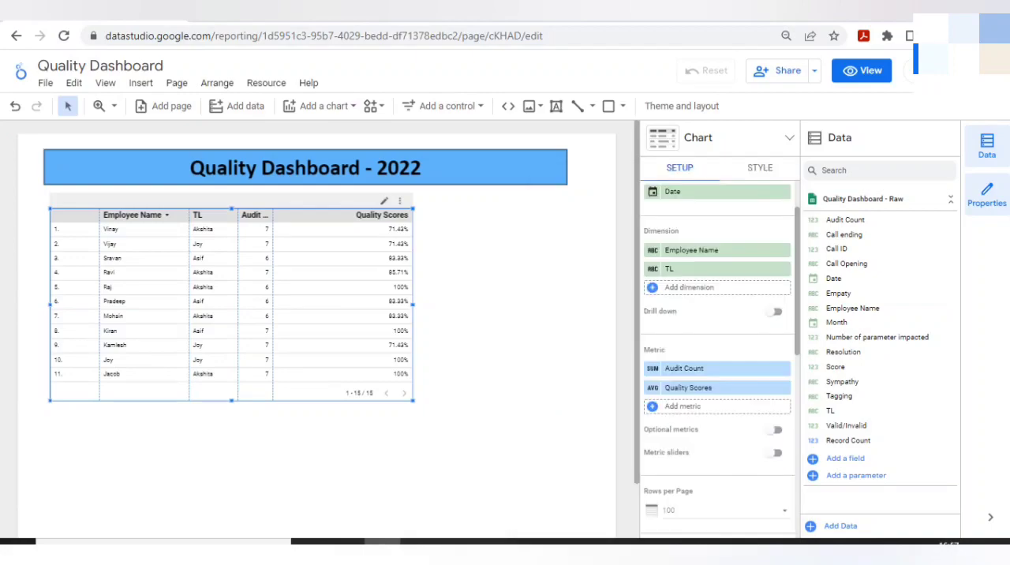
# Widen the table to nearly the title banner's width and center-align both dimension columns and both metric columns.
pyautogui.moveTo(412, 304); pyautogui.dragTo(555, 304)
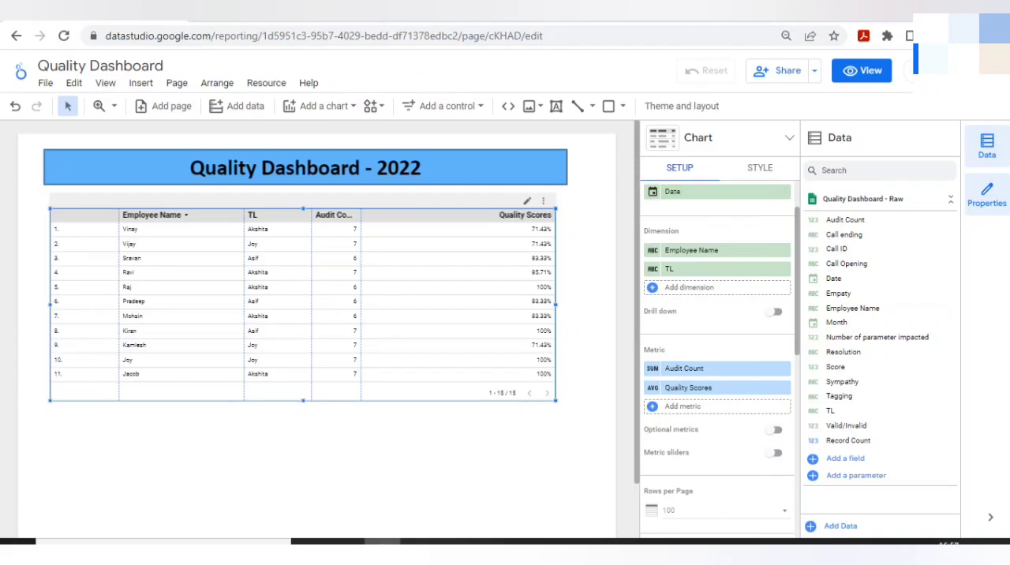
pyautogui.click(759, 168)
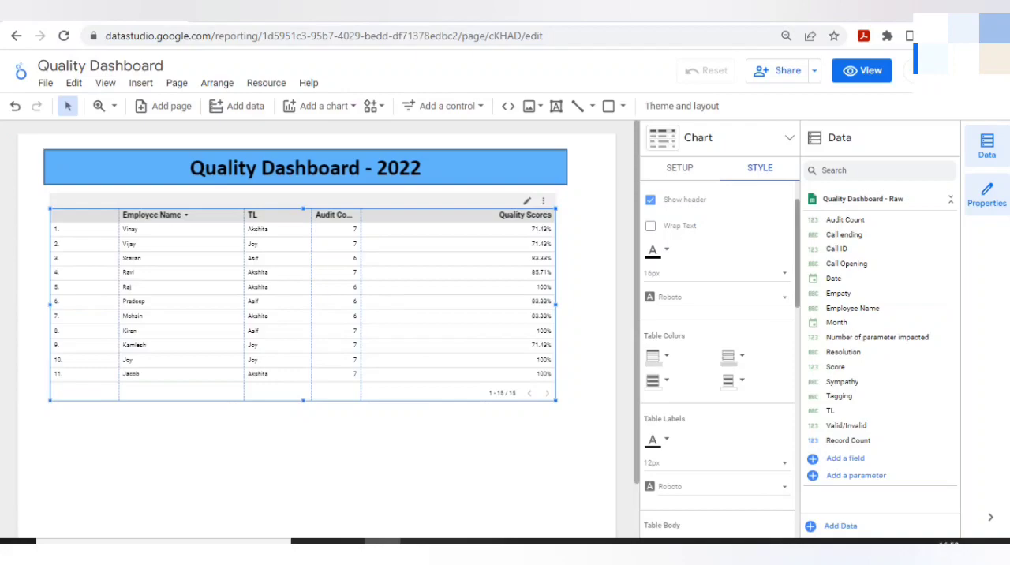
pyautogui.scroll(-1, 718, 355)
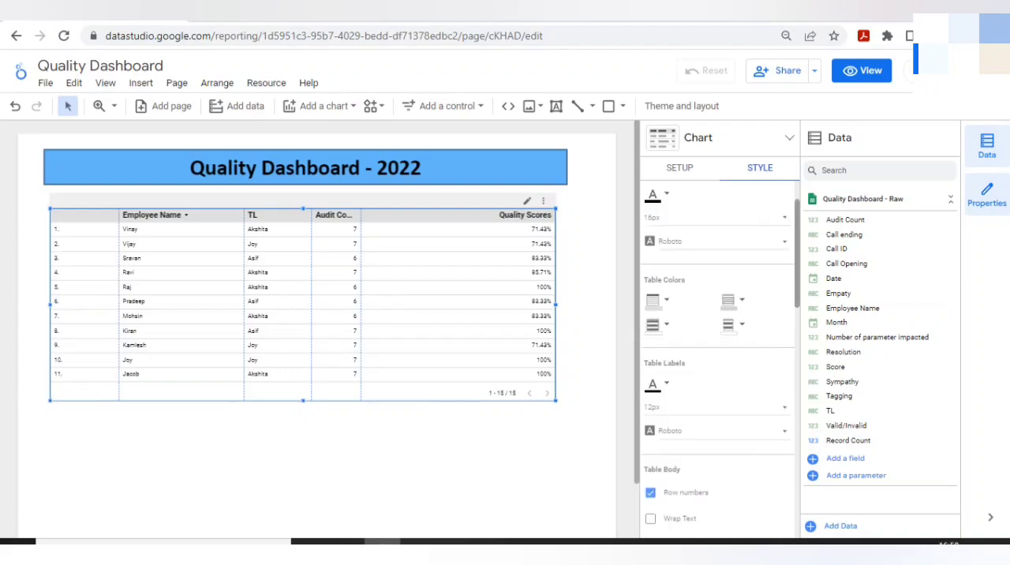
pyautogui.scroll(-3, 717, 355)
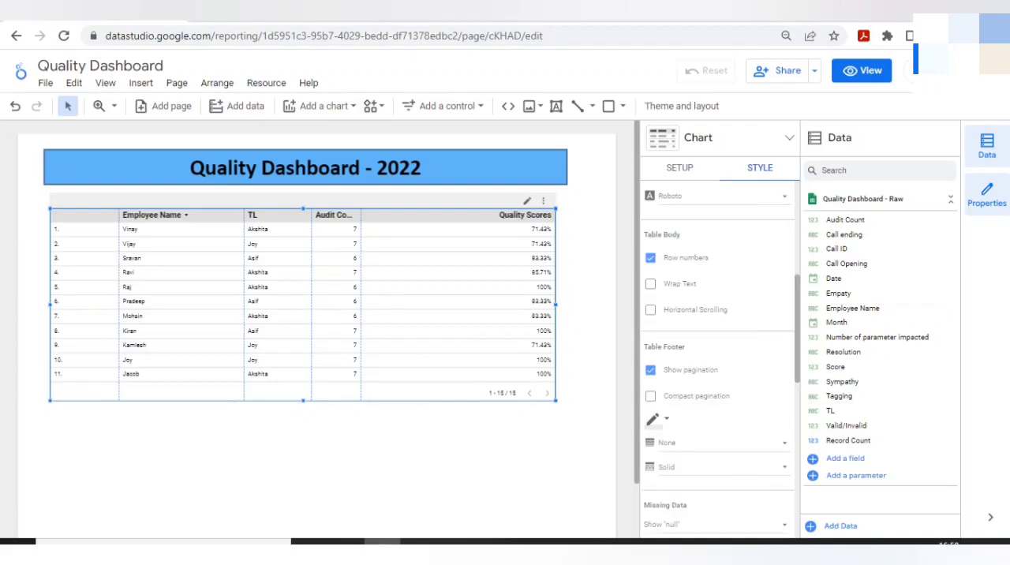
pyautogui.scroll(-5, 718, 355)
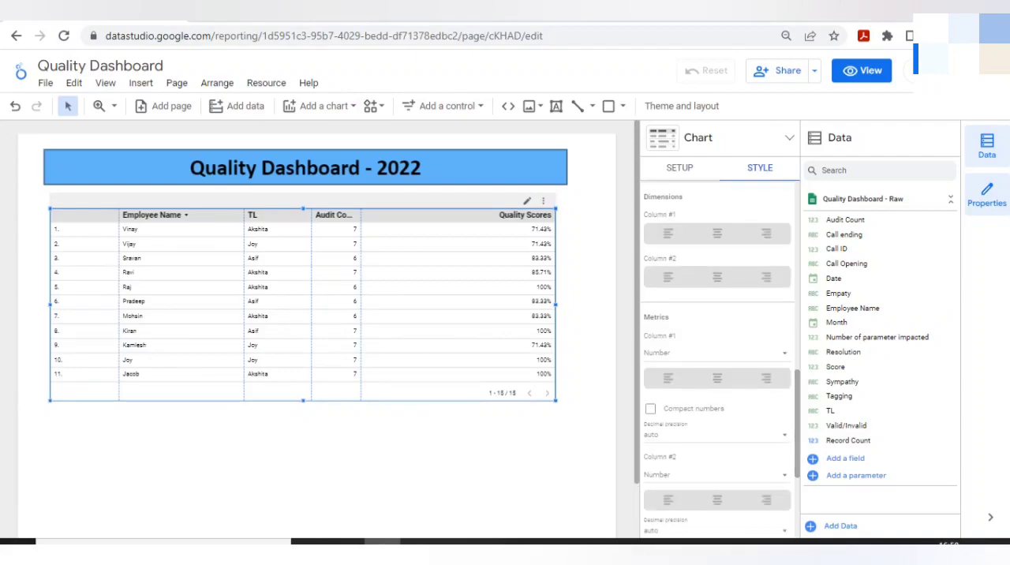
pyautogui.click(717, 234)
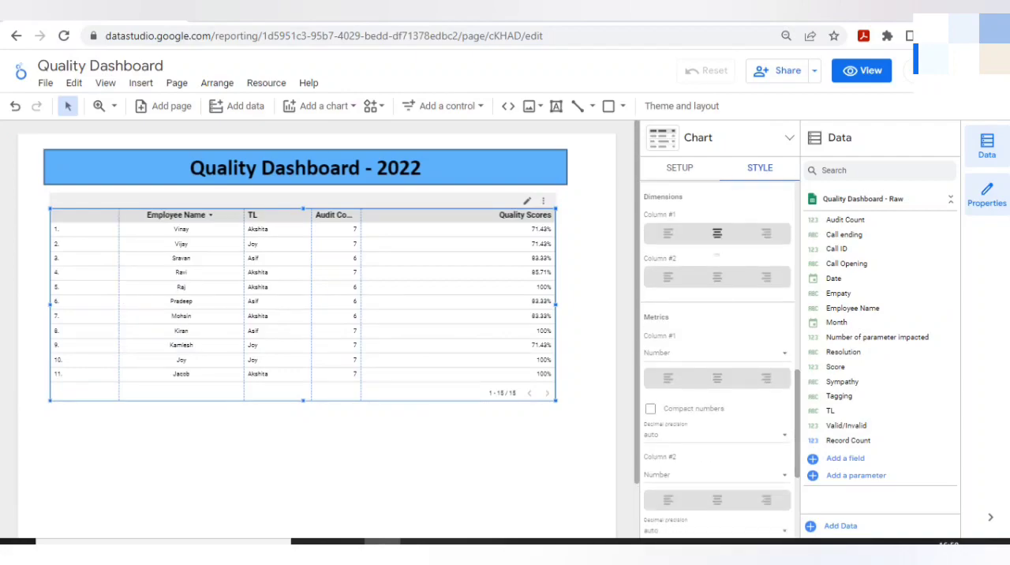
pyautogui.click(717, 276)
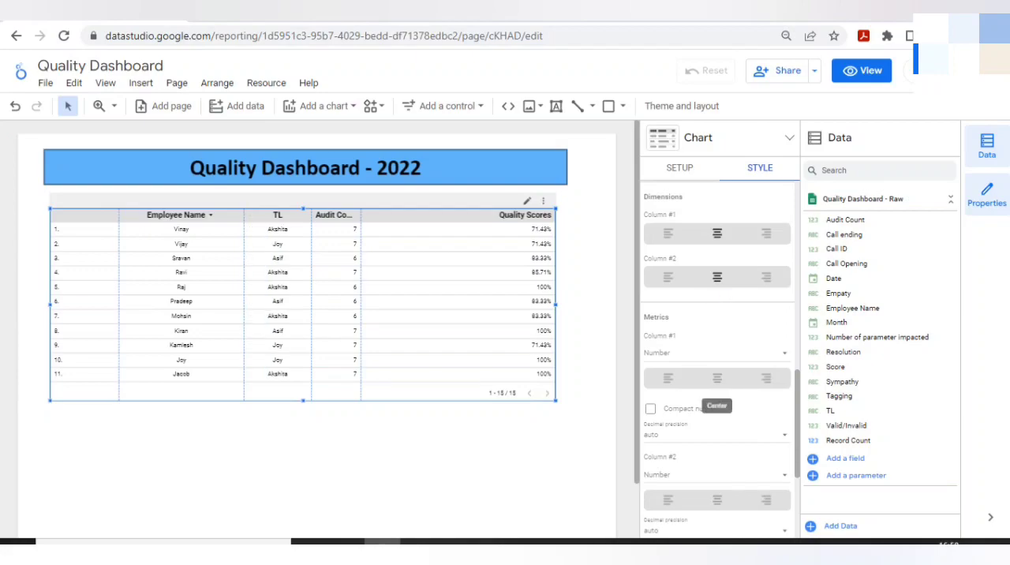
pyautogui.click(716, 377)
pyautogui.click(716, 499)
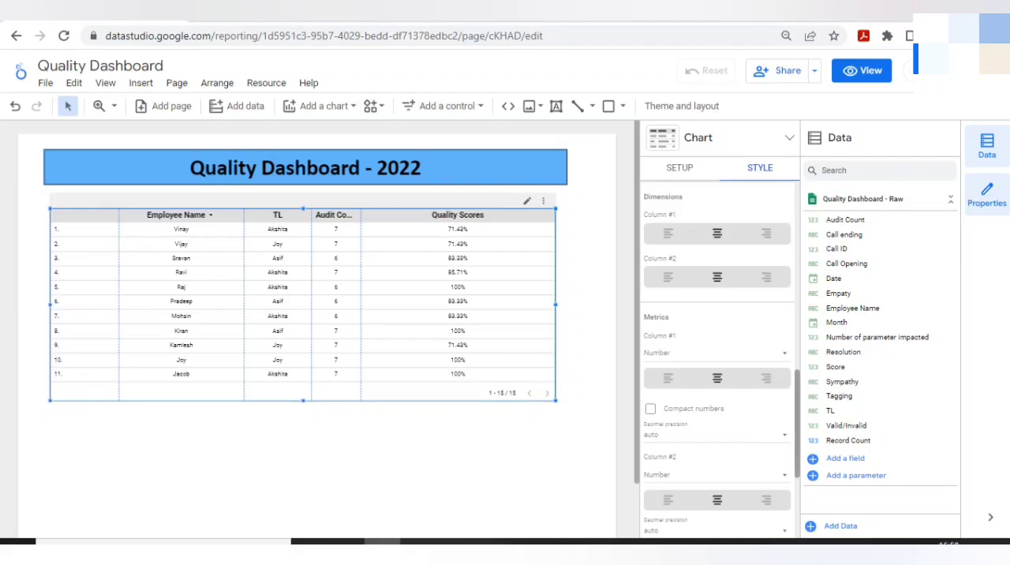
# Add a border shadow to the employee table and display the report in view mode.
pyautogui.scroll(-5, 716, 499)
pyautogui.scroll(12, 716, 355)
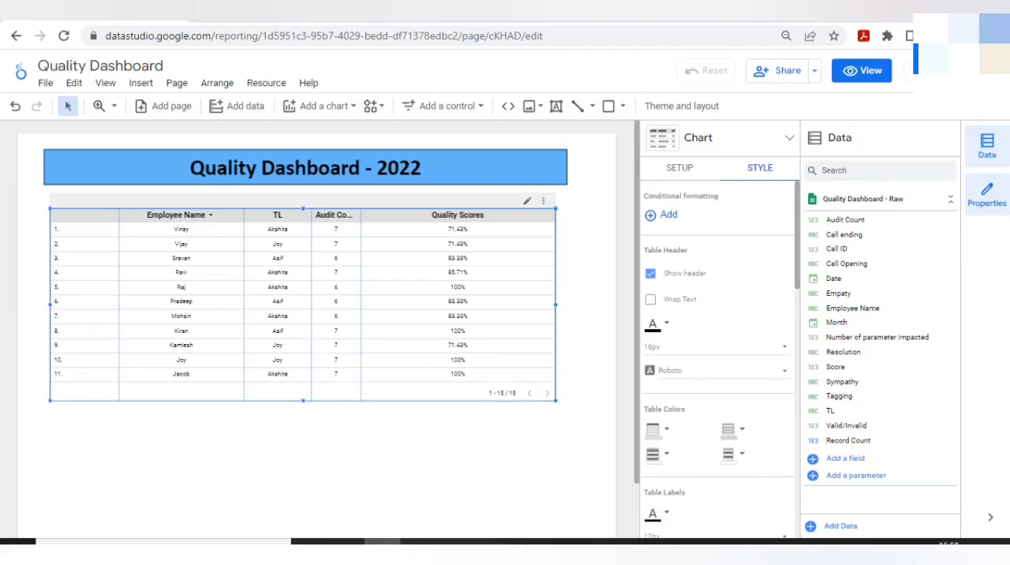
pyautogui.scroll(-3, 716, 362)
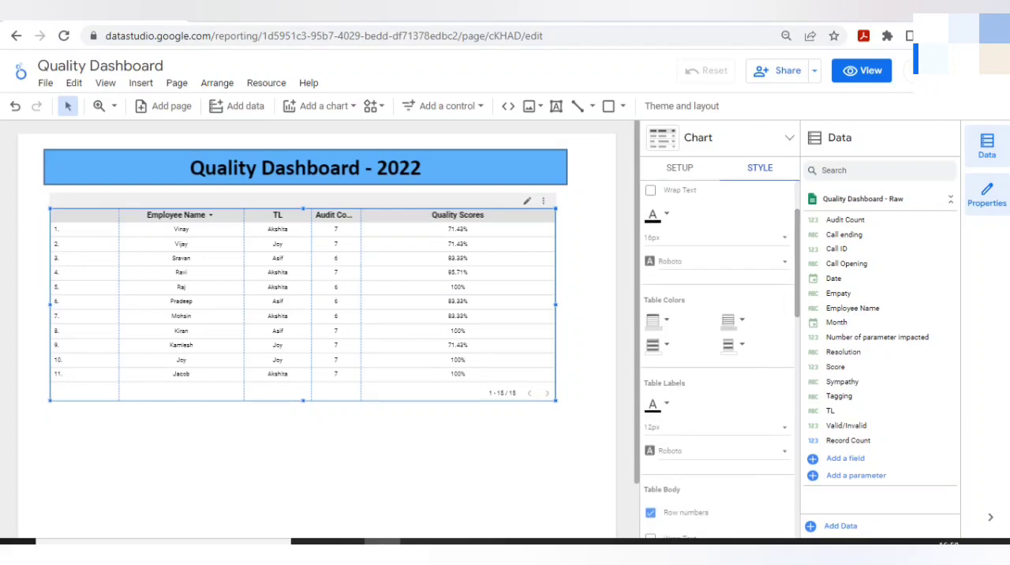
pyautogui.moveTo(800, 272); pyautogui.dragTo(796, 272)
pyautogui.scroll(-5, 734, 339)
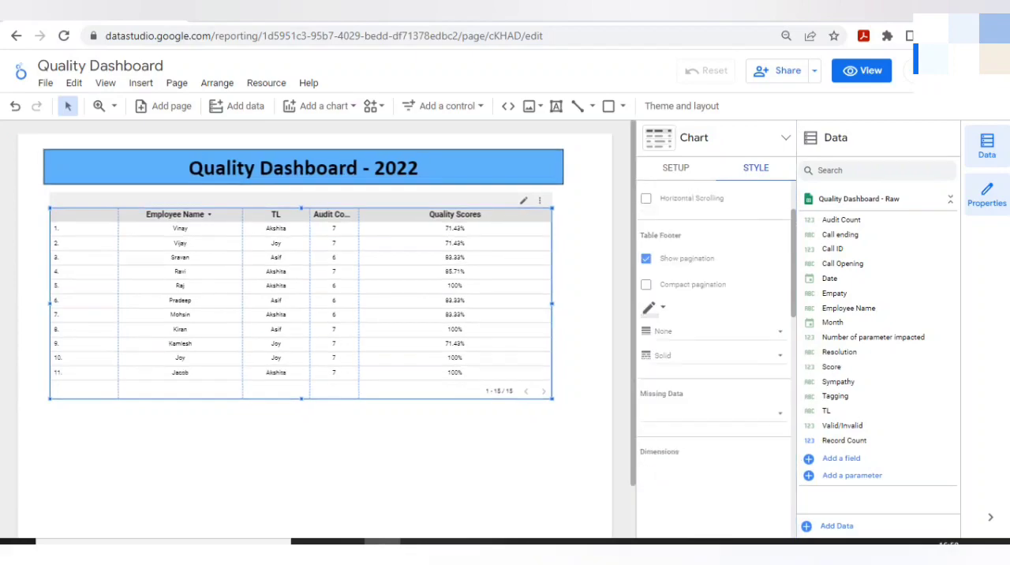
pyautogui.scroll(-5, 713, 355)
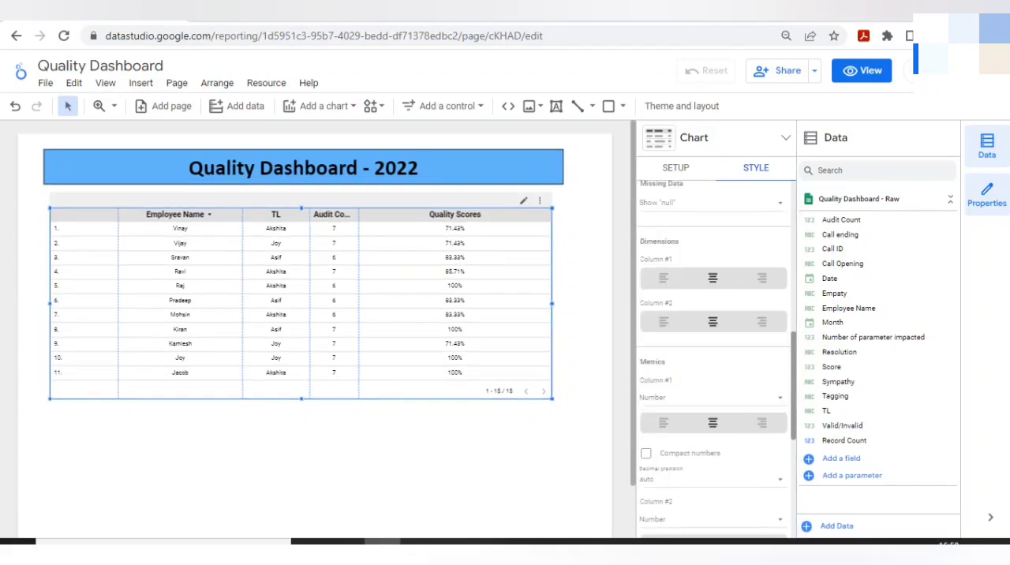
pyautogui.scroll(-5, 713, 355)
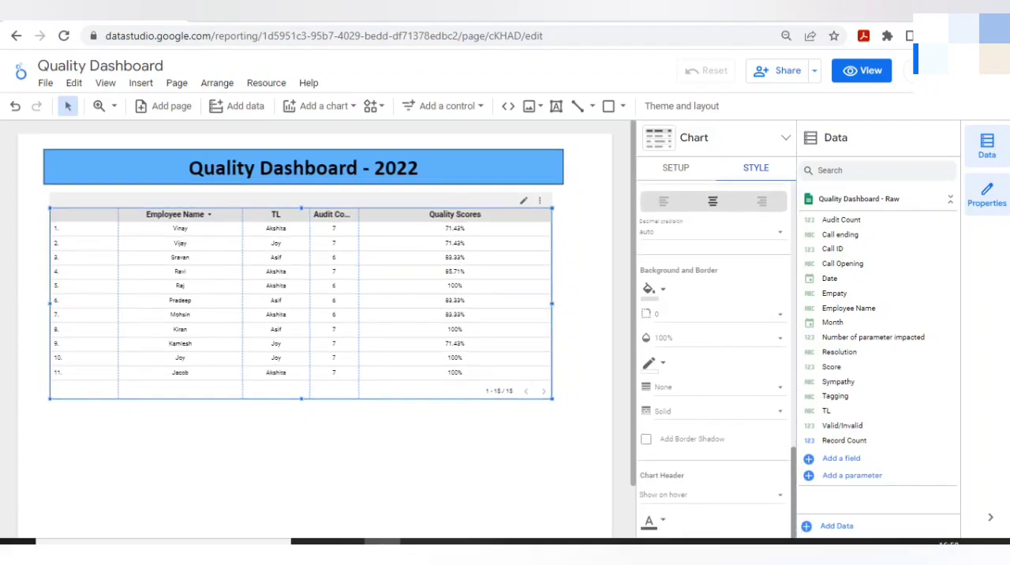
pyautogui.scroll(-1, 714, 355)
pyautogui.scroll(1, 714, 355)
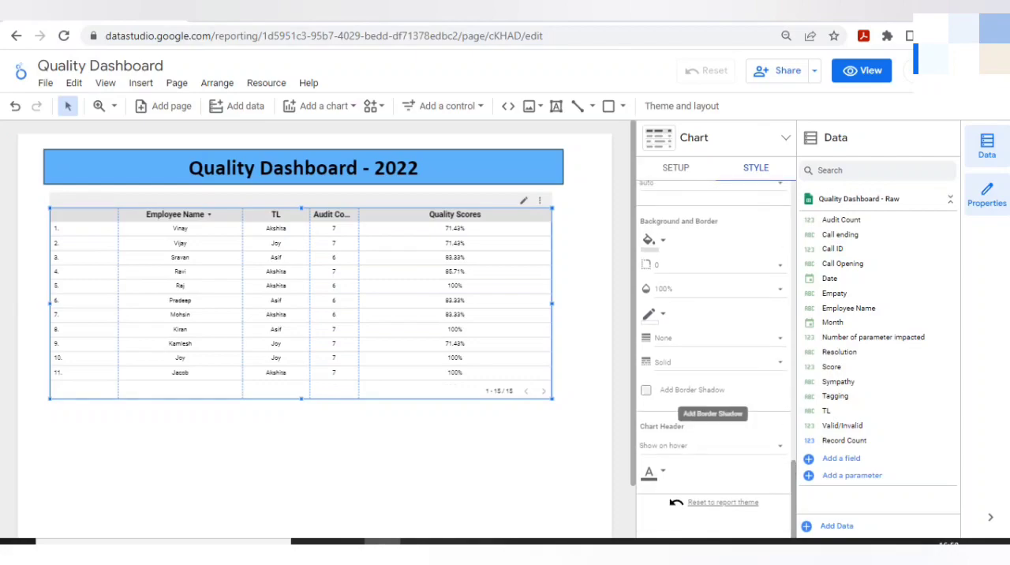
pyautogui.click(646, 390)
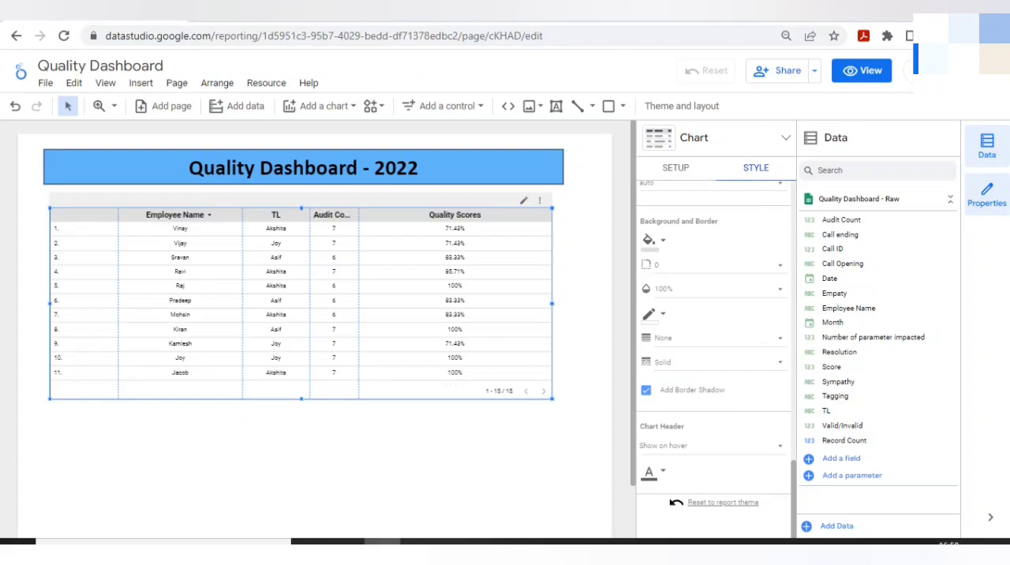
pyautogui.click(588, 292)
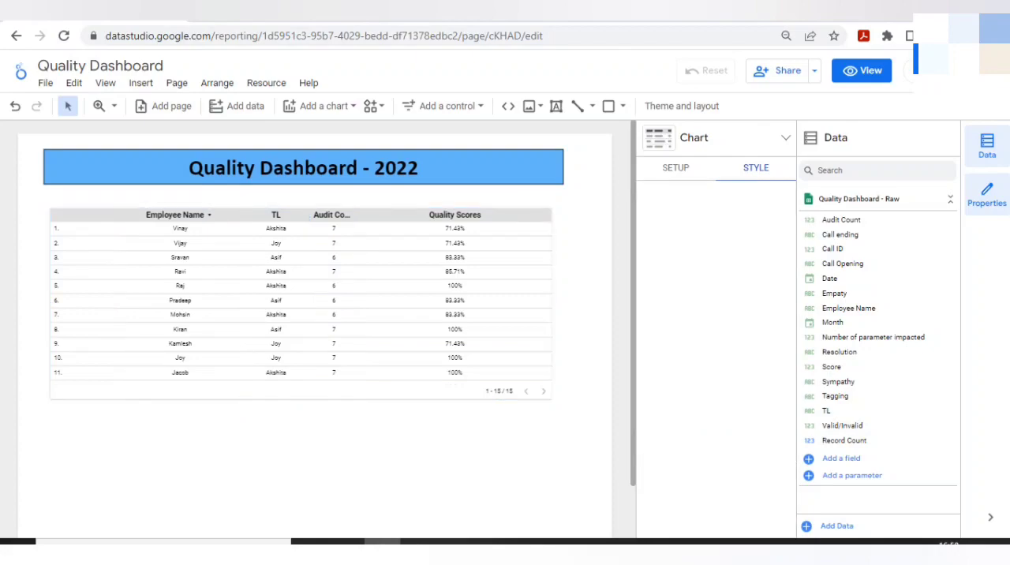
pyautogui.click(861, 70)
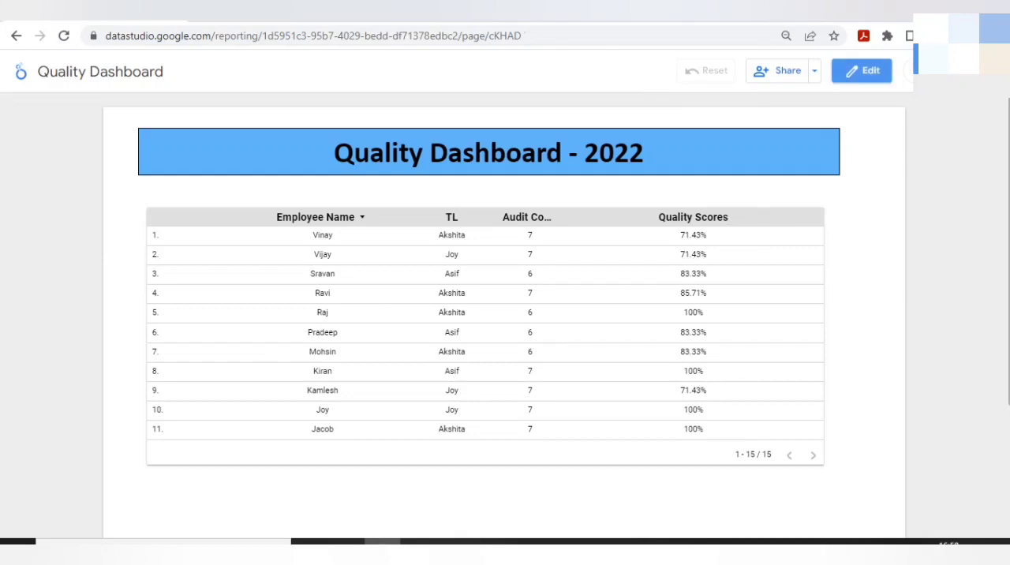
# Sort the employee table by Quality Scores in descending order and review all its rows.
pyautogui.click(693, 217)
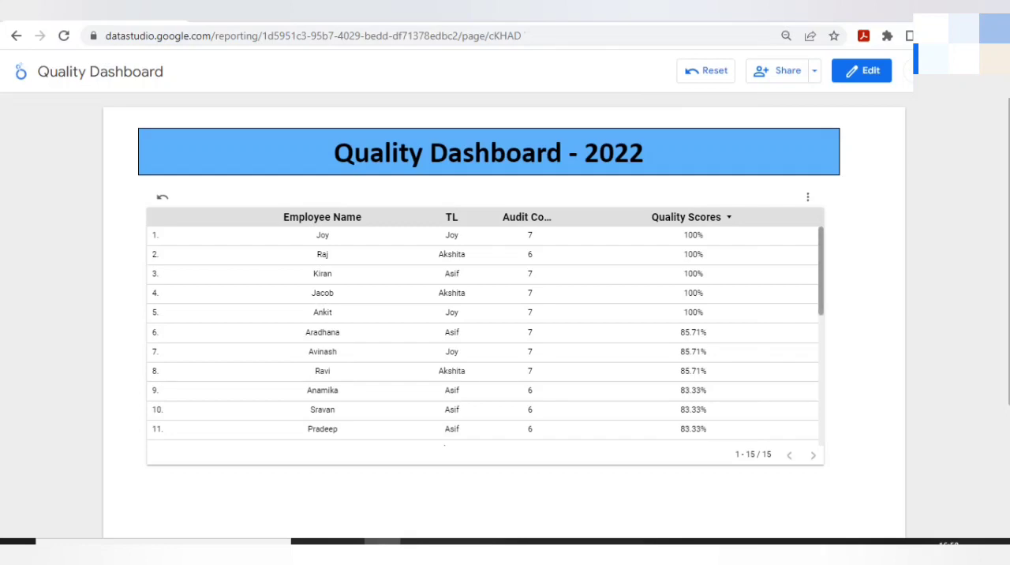
pyautogui.scroll(-2, 483, 335)
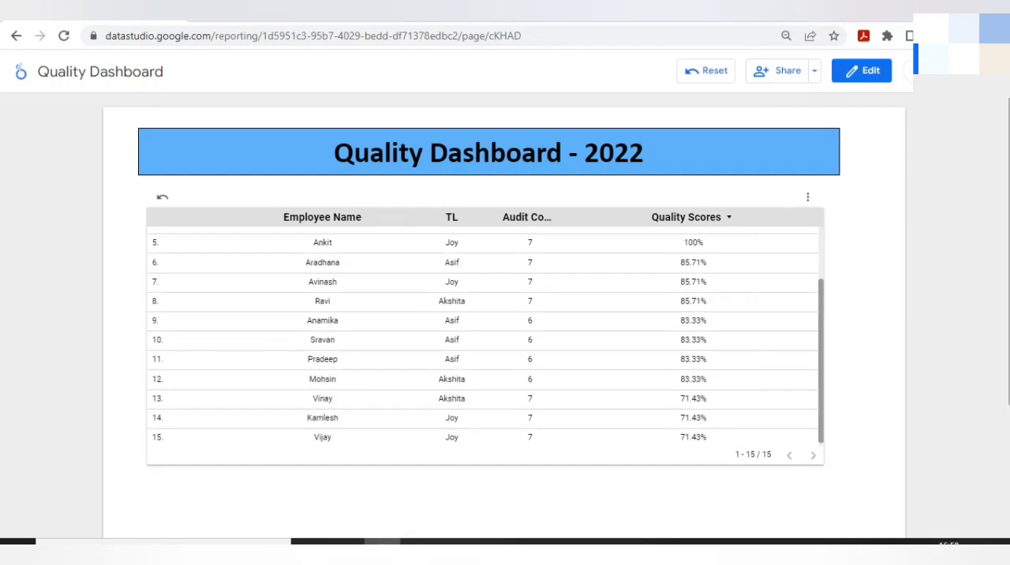
pyautogui.scroll(2, 483, 335)
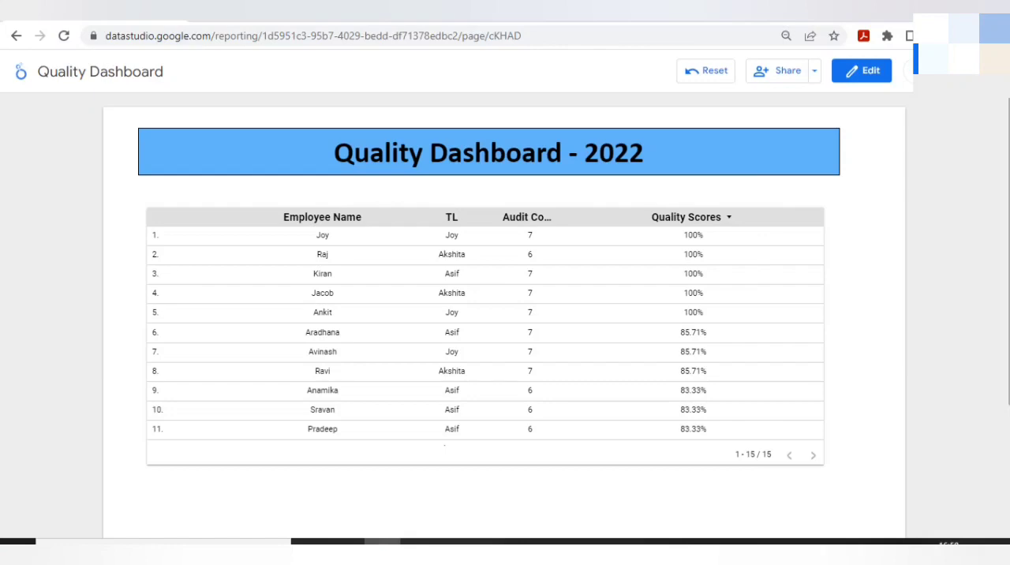
# Return the report to edit mode and set the employee table's header background color to bright blue.
pyautogui.click(861, 70)
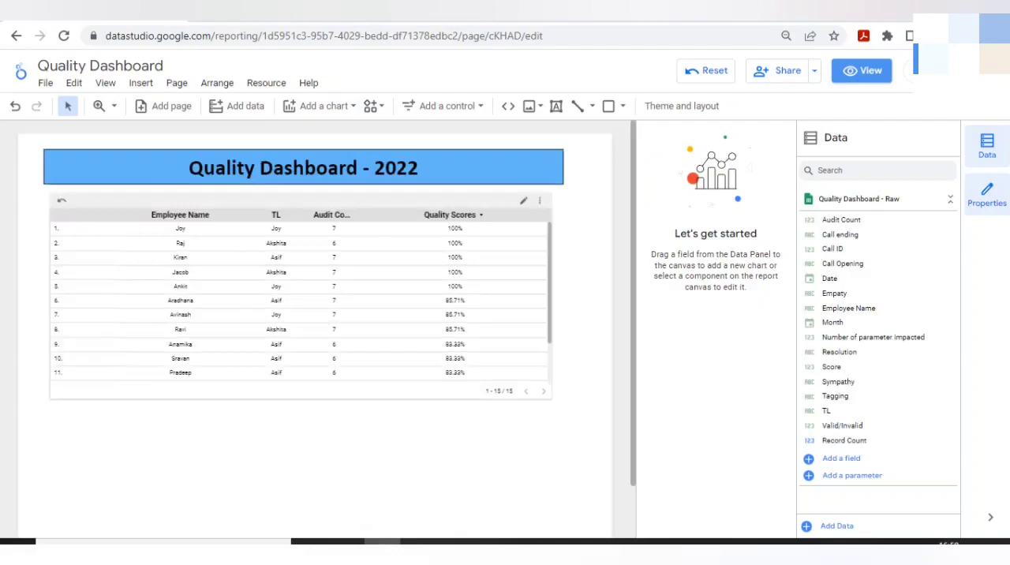
pyautogui.click(300, 303)
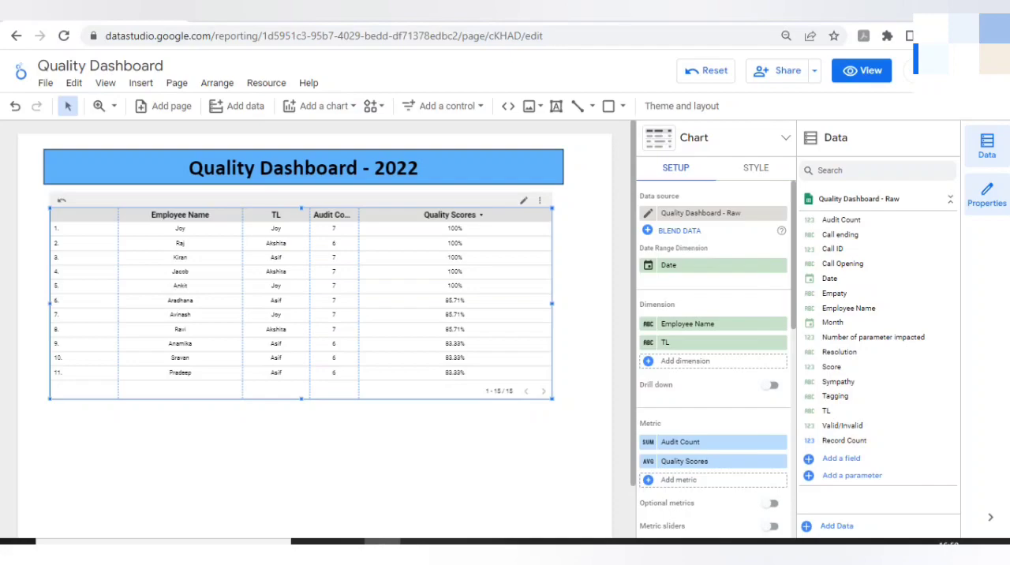
pyautogui.click(755, 168)
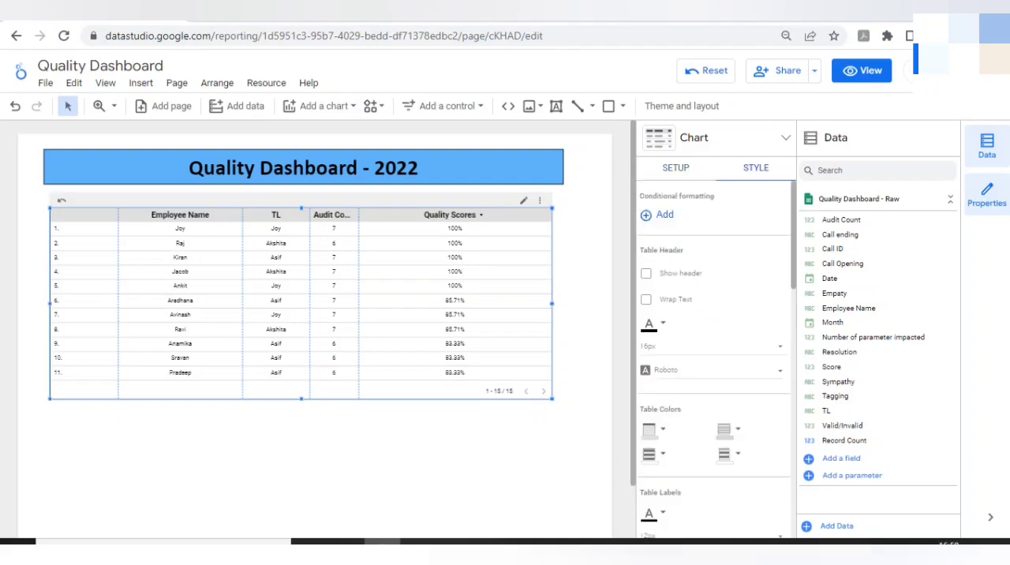
pyautogui.scroll(-3, 713, 361)
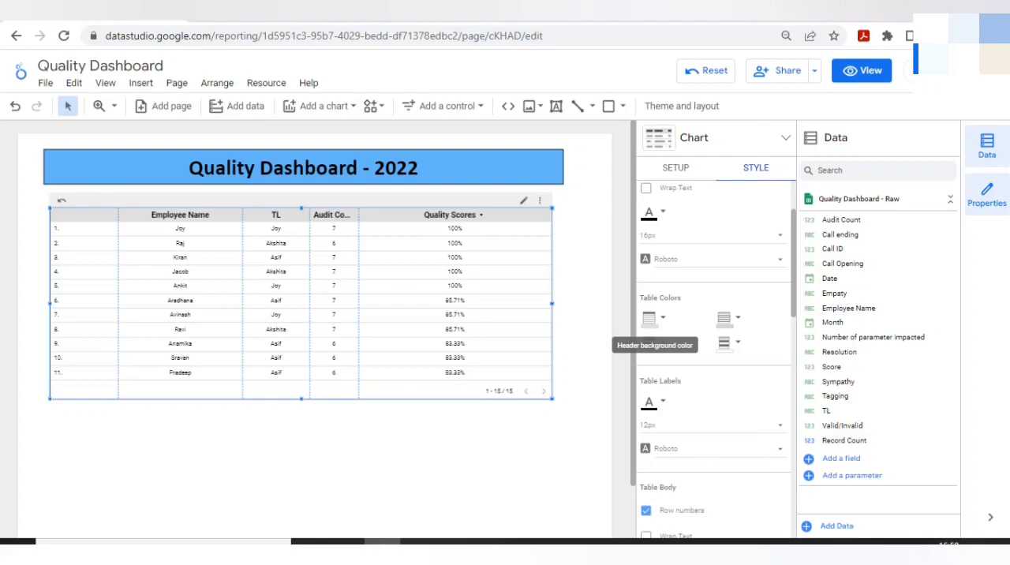
pyautogui.click(652, 318)
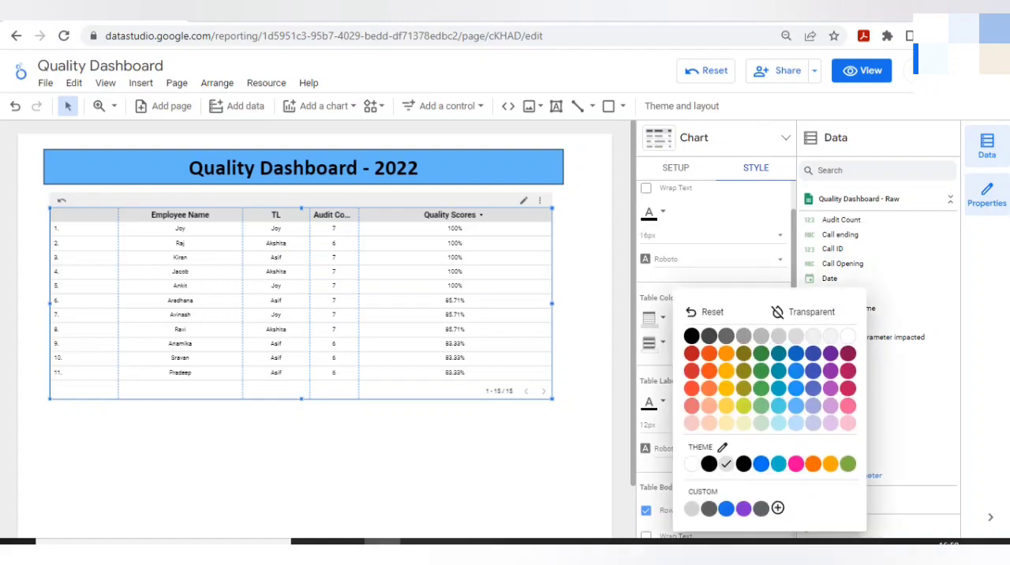
pyautogui.click(795, 406)
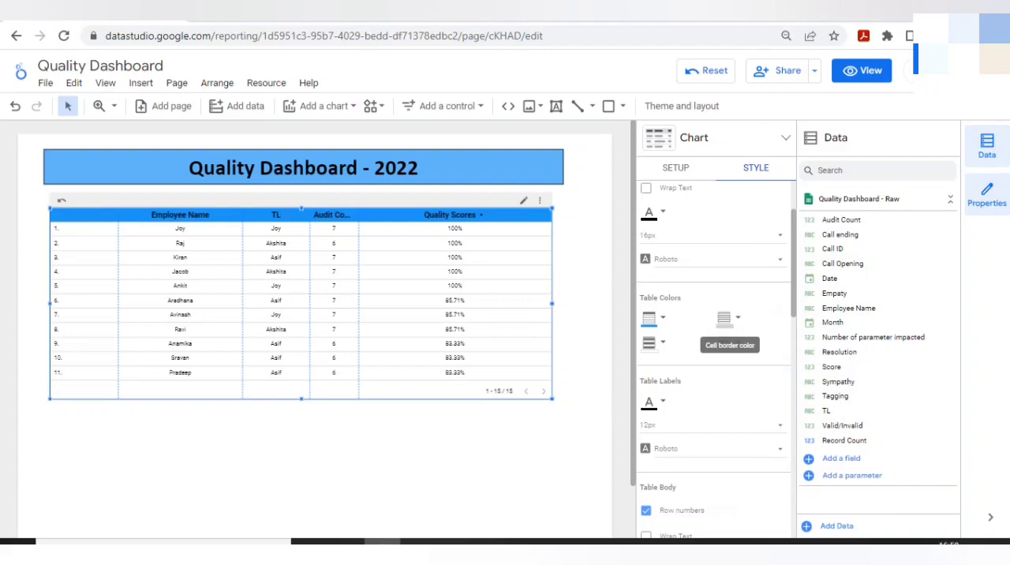
# Color the employee table's even rows amber and its odd rows light blue.
pyautogui.click(727, 318)
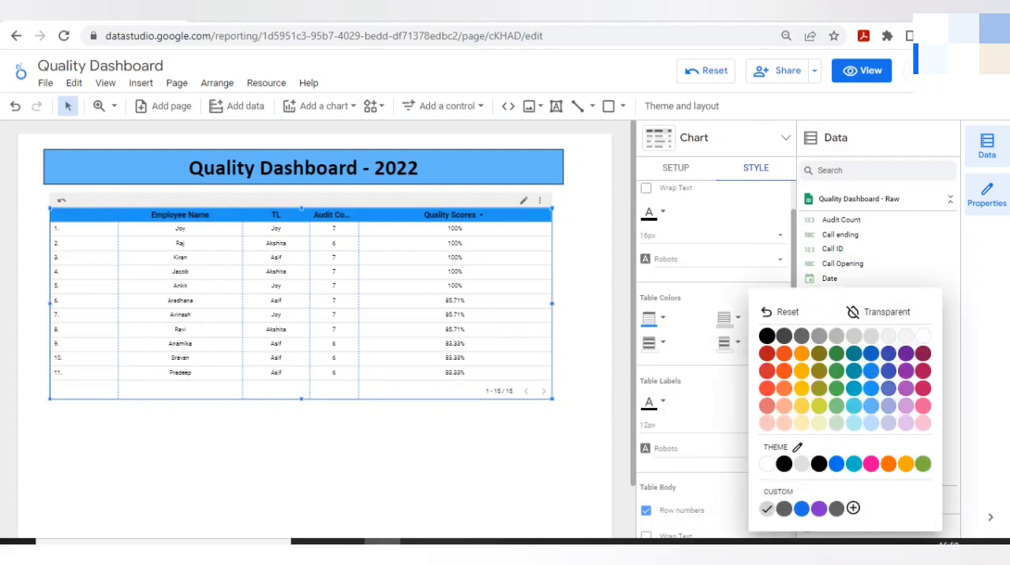
pyautogui.click(654, 344)
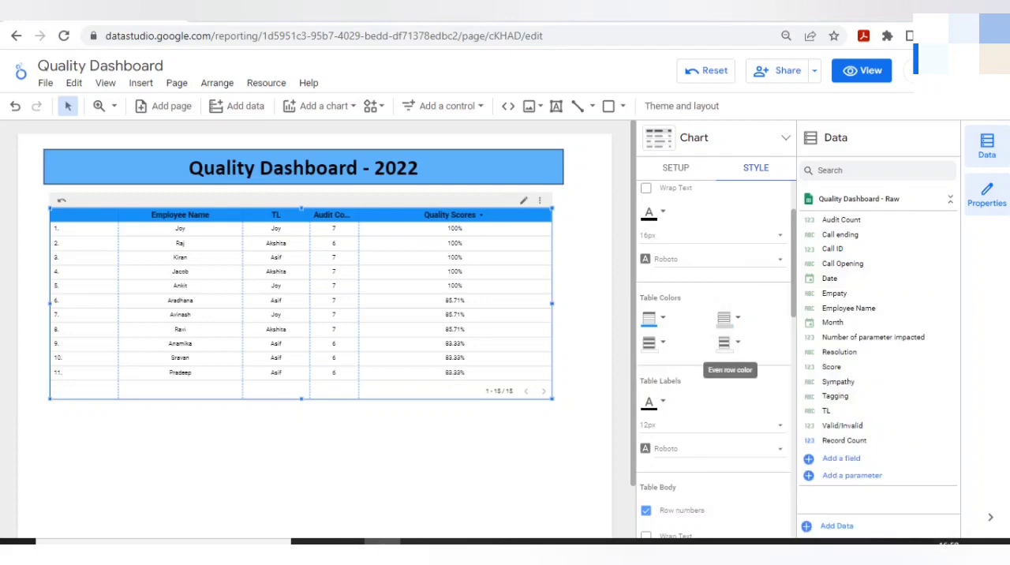
pyautogui.click(727, 343)
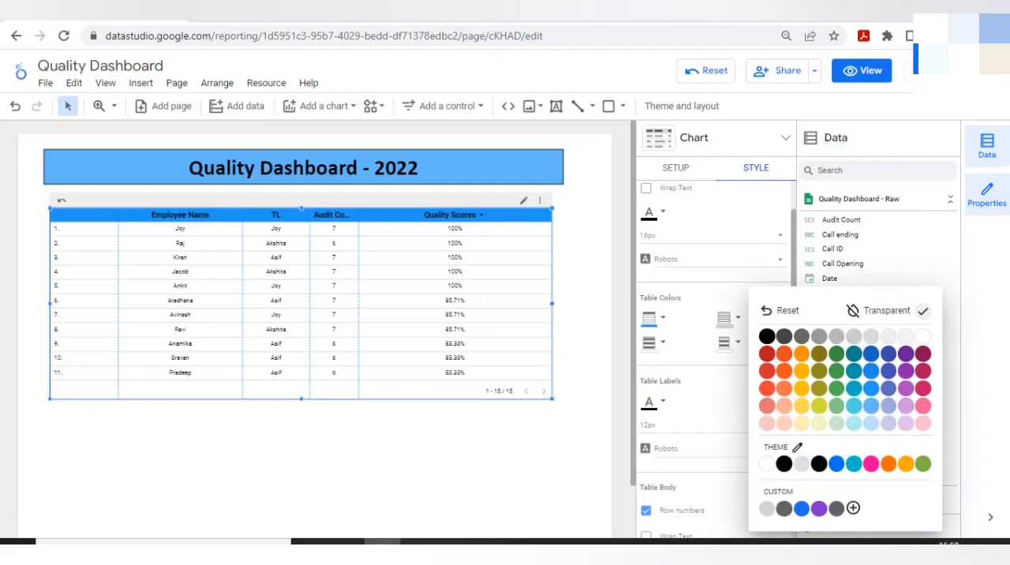
pyautogui.click(802, 386)
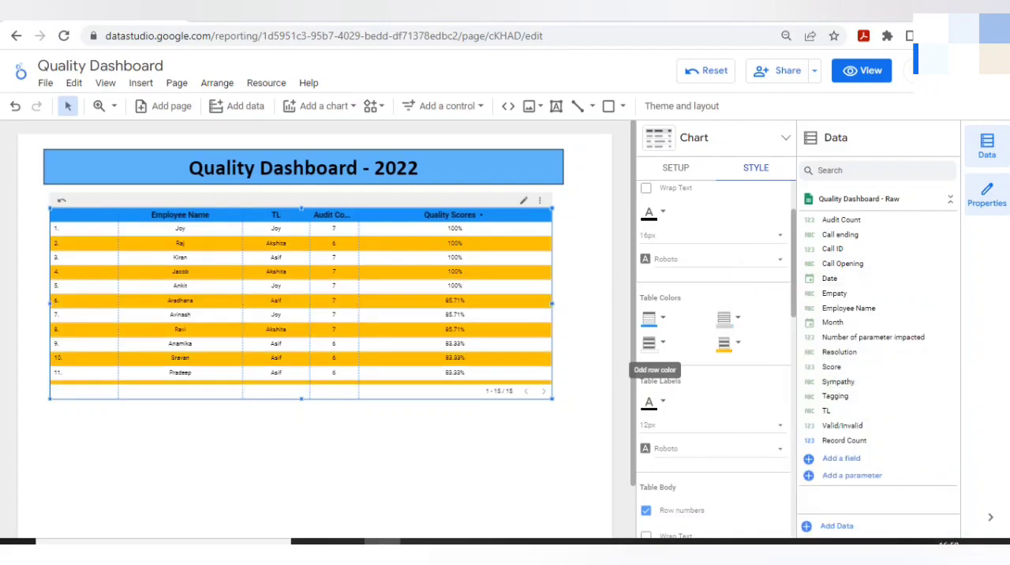
pyautogui.click(651, 342)
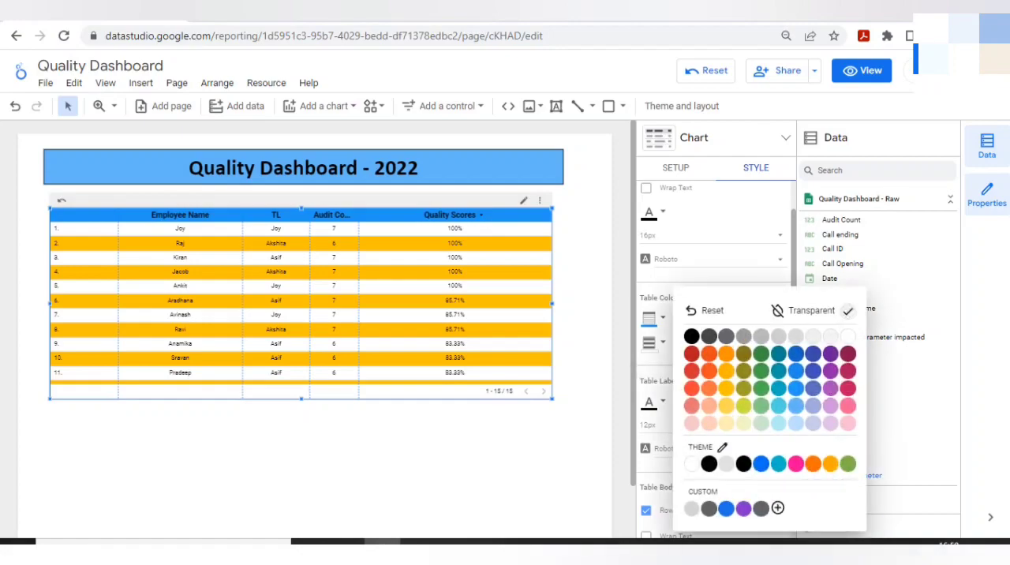
pyautogui.click(795, 423)
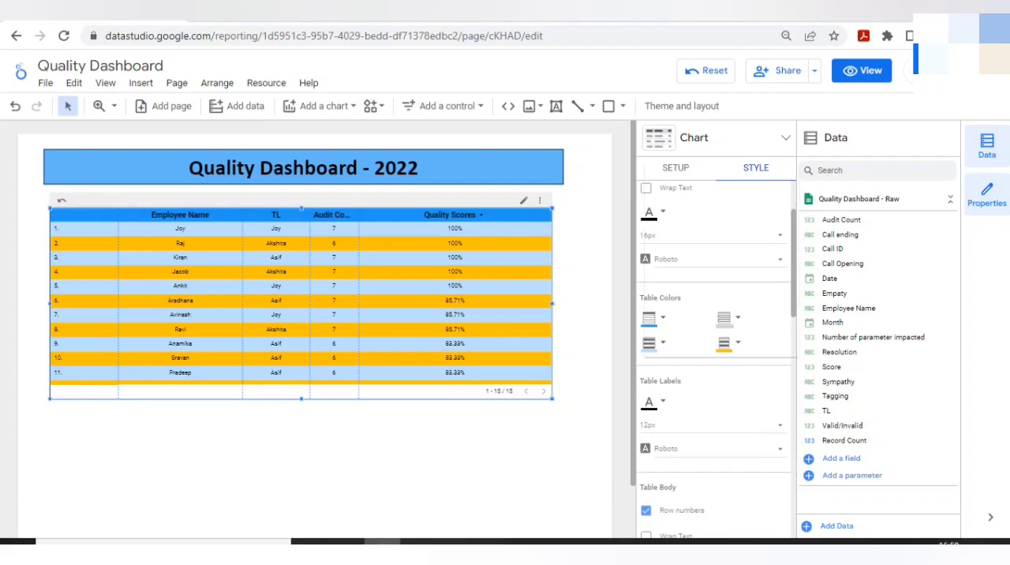
# Set the table header font to Georgia and widen the Audit Count column to fit its full heading.
pyautogui.click(778, 259)
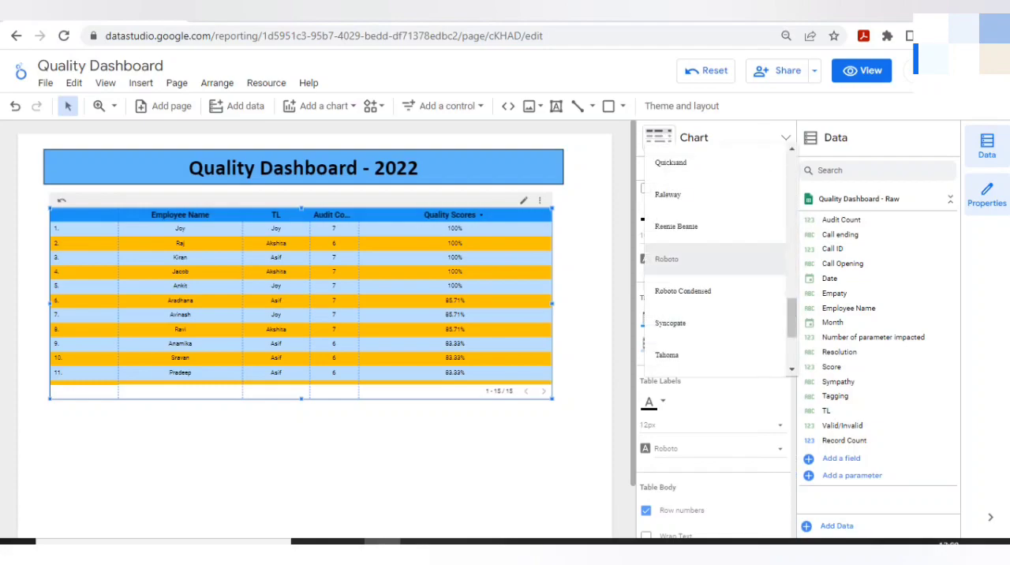
pyautogui.scroll(5, 714, 260)
pyautogui.click(669, 260)
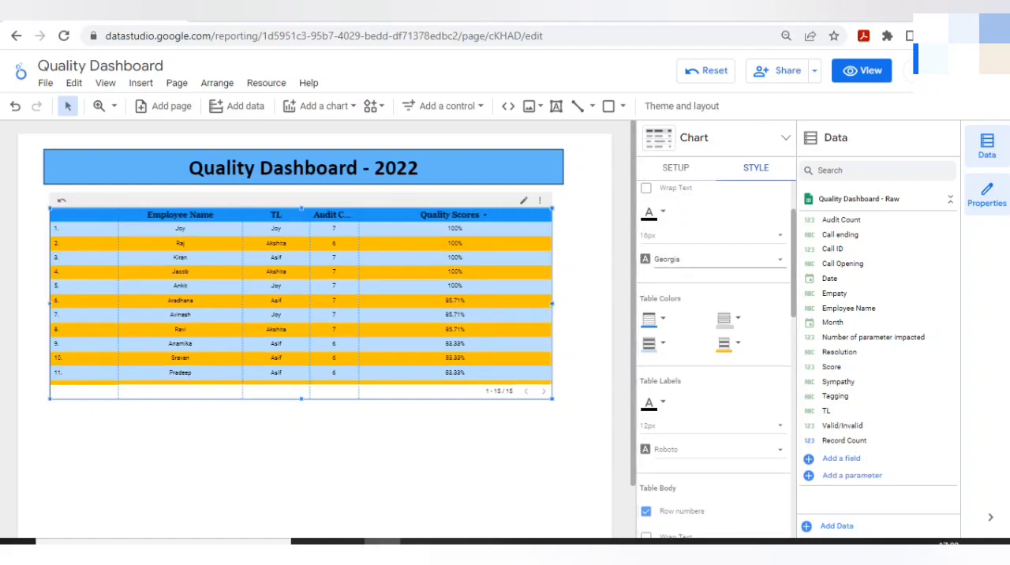
pyautogui.moveTo(359, 236); pyautogui.dragTo(398, 236)
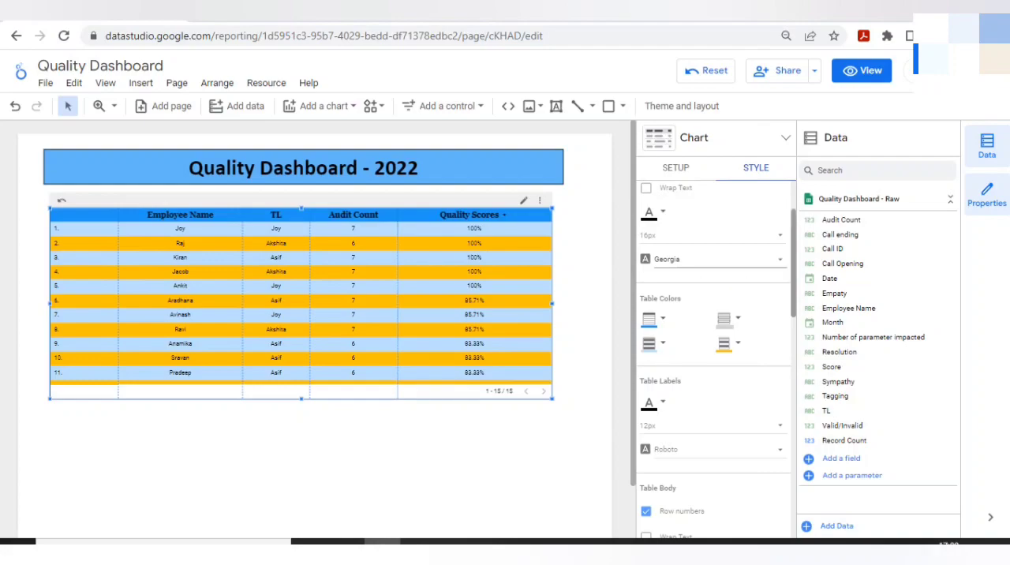
# Examine the table's remaining style settings, including body, footer, missing data, column alignment, background and border, and chart header.
pyautogui.scroll(-1, 714, 355)
pyautogui.scroll(-4, 713, 355)
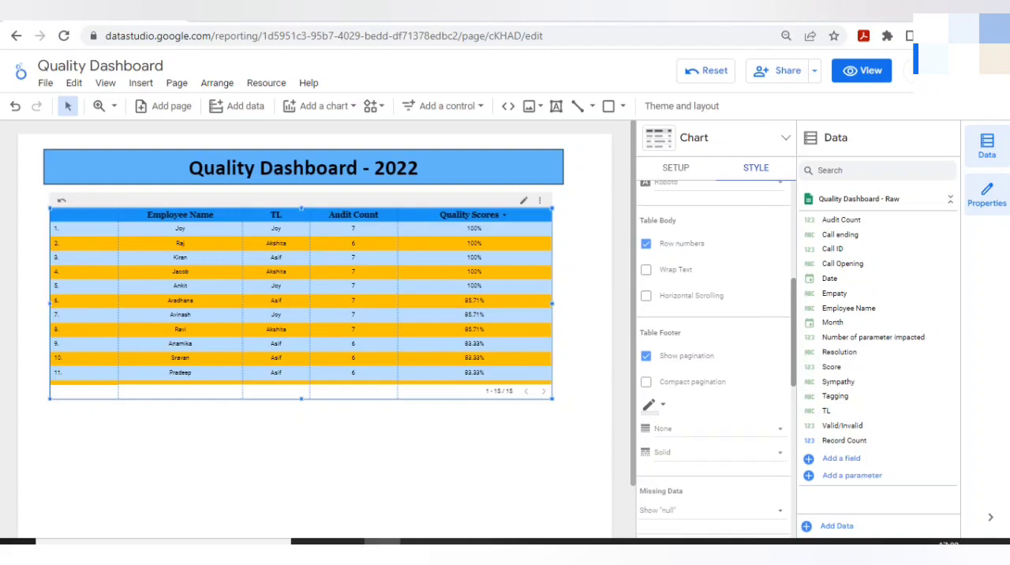
pyautogui.scroll(-3, 713, 355)
pyautogui.scroll(-1, 714, 355)
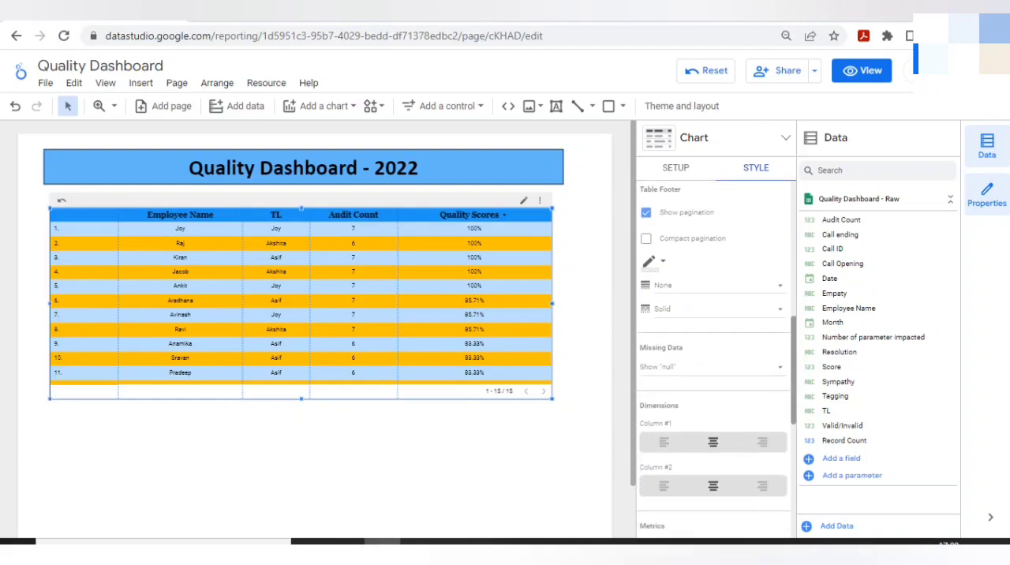
pyautogui.scroll(-6, 713, 355)
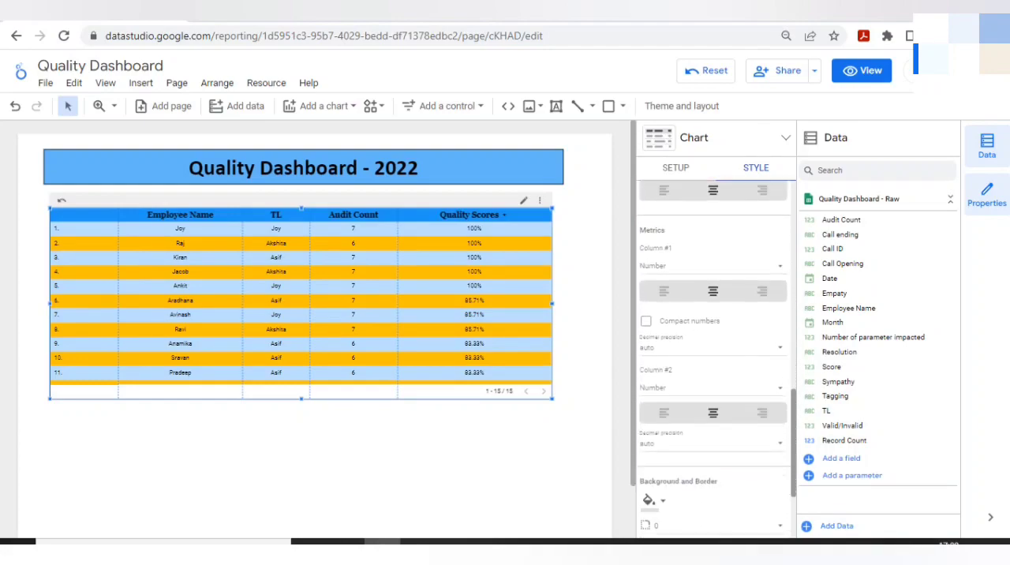
pyautogui.scroll(-4, 714, 355)
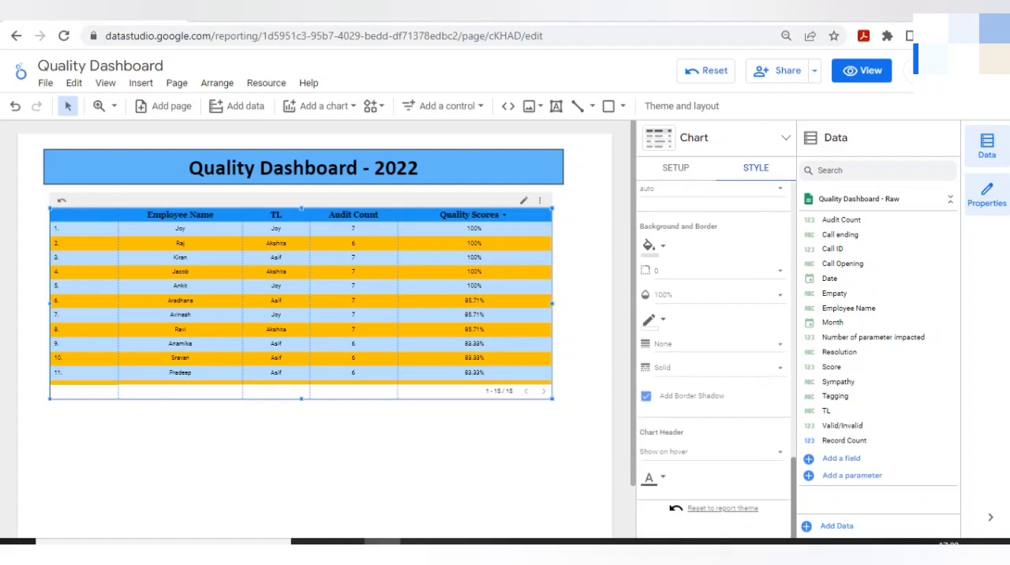
pyautogui.scroll(10, 714, 355)
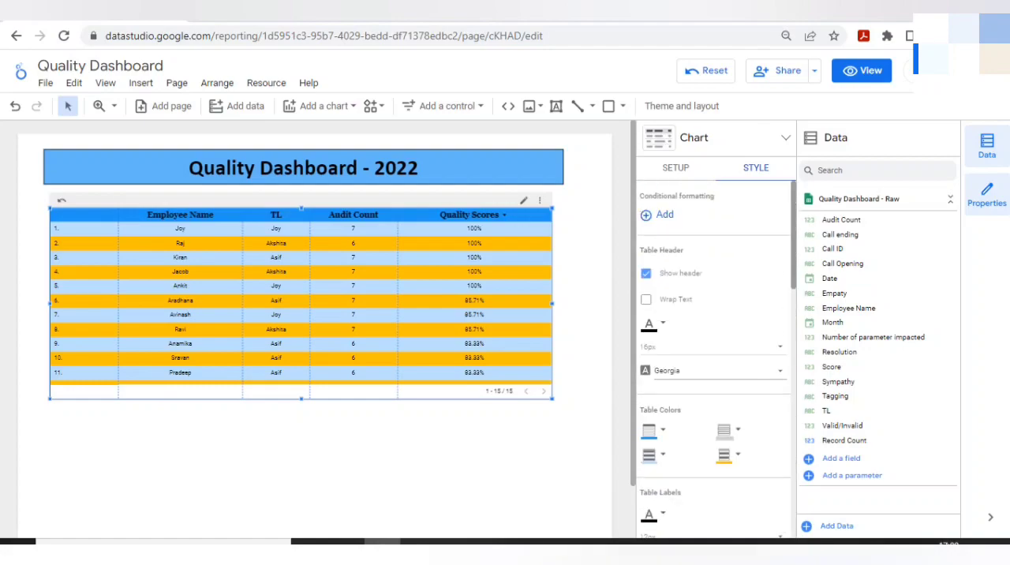